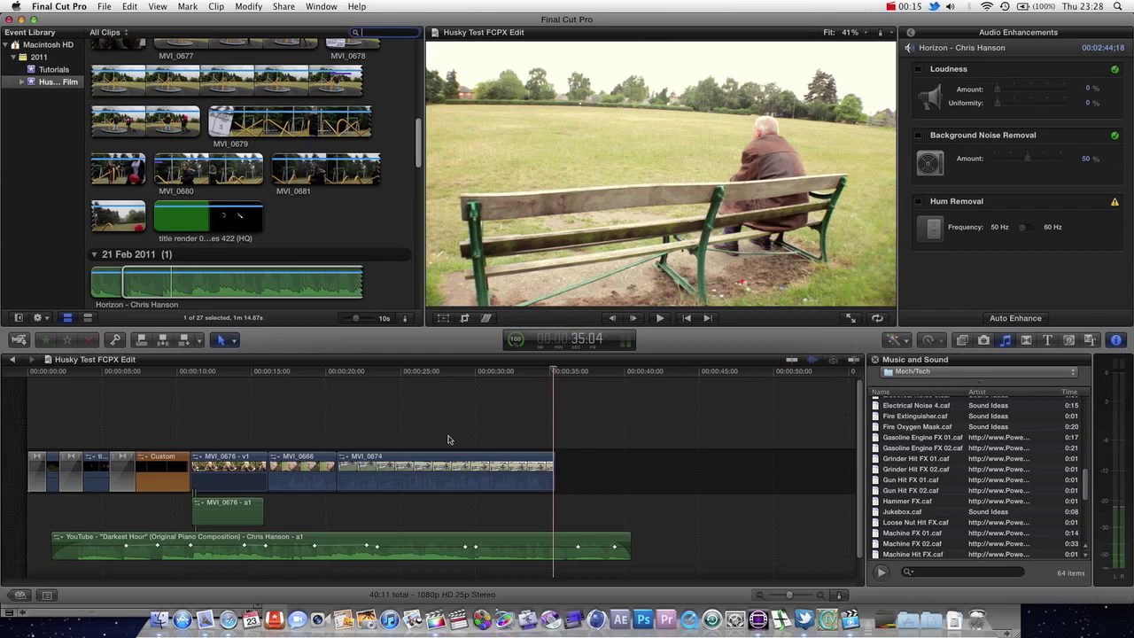
Step: Select the MVI_0676 clip in the timeline to bring up the old man's close-up
click(241, 458)
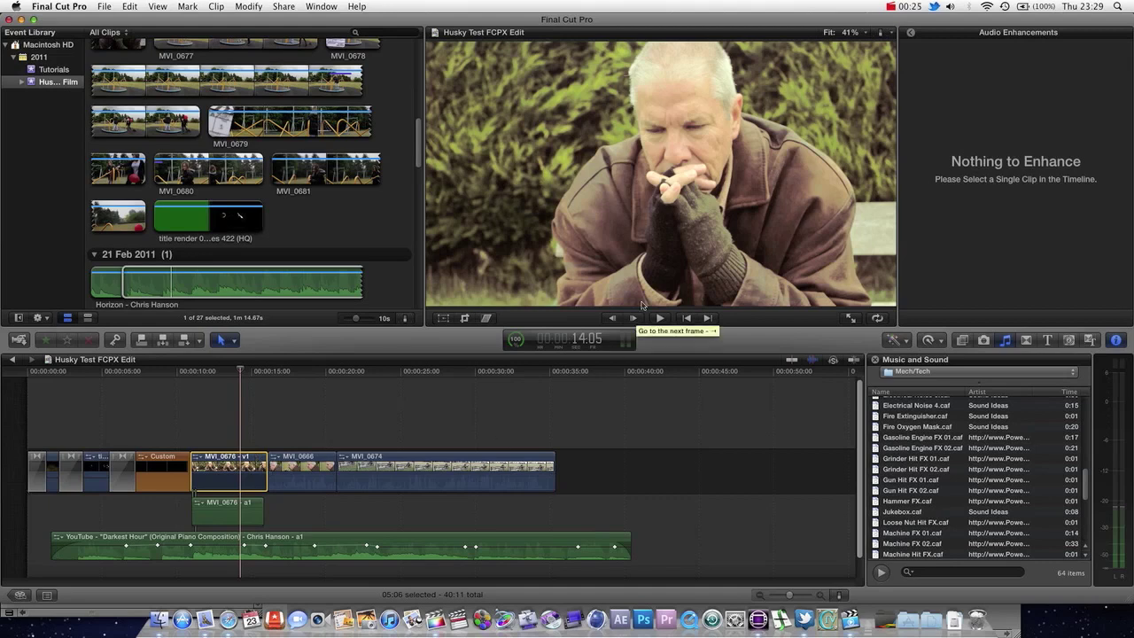
click(793, 360)
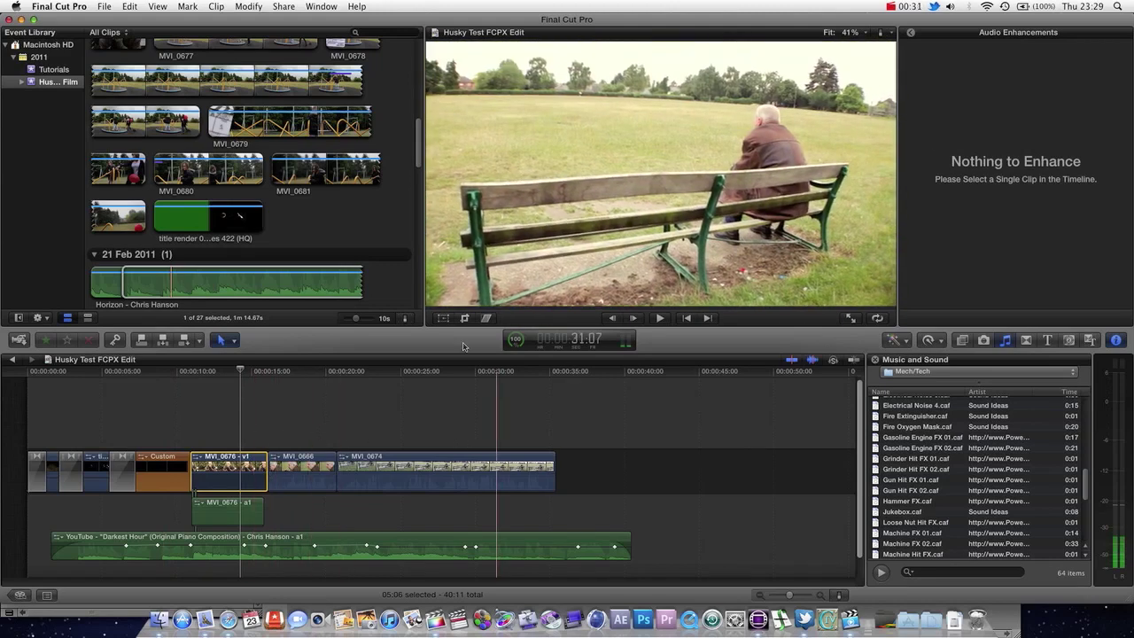
click(793, 360)
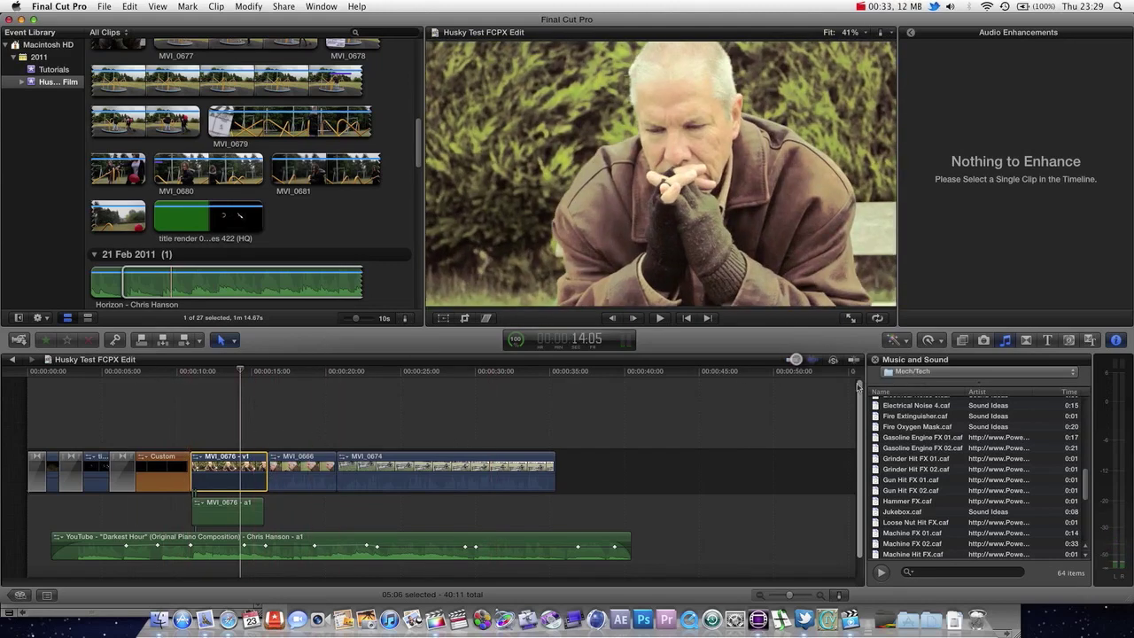
mouse_move(236, 375)
mouse_down()
mouse_move(222, 376)
mouse_move(261, 376)
mouse_move(227, 382)
mouse_up()
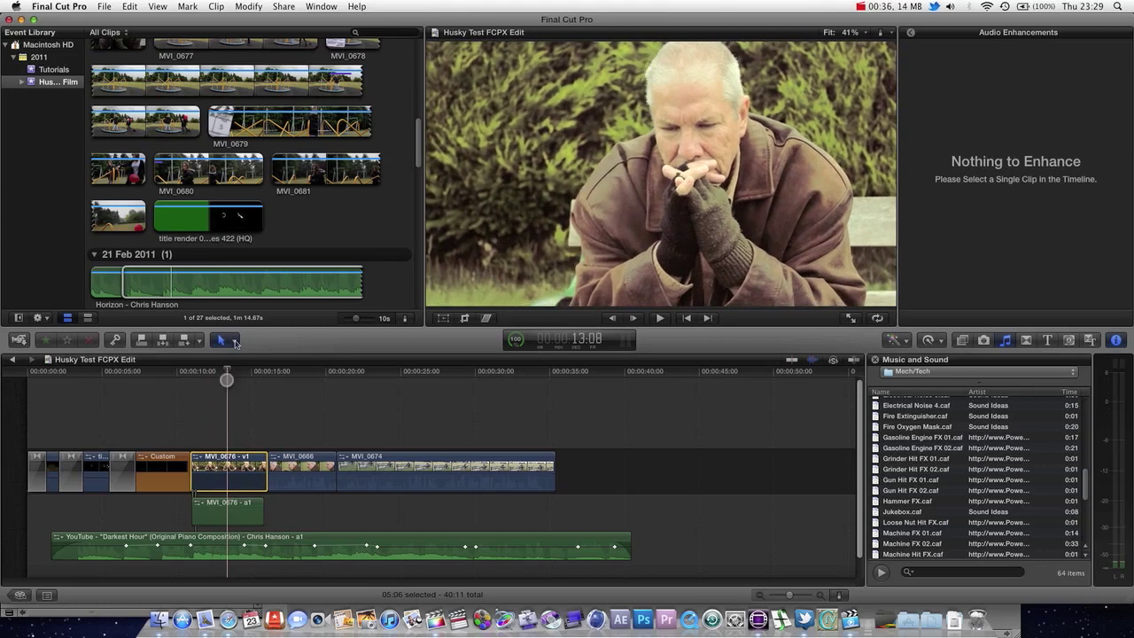
Step: Scale the MVI_0676 close-up down with the Transform handles in the viewer
click(444, 321)
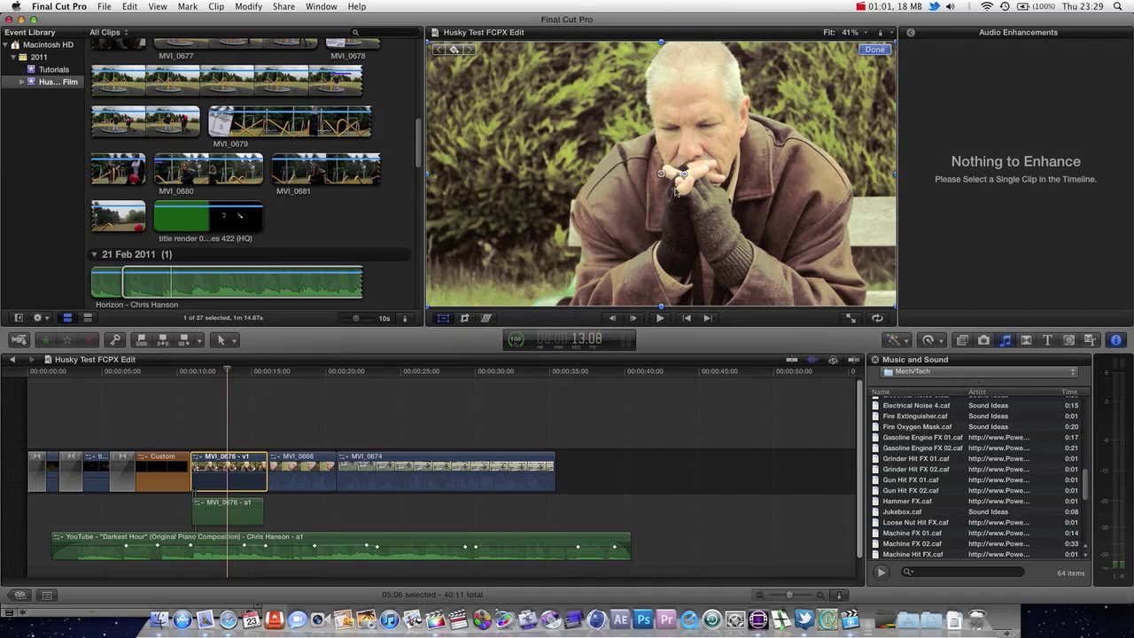
drag(427, 42, 493, 79)
mouse_move(660, 78)
mouse_down()
mouse_move(661, 161)
mouse_move(661, 69)
mouse_up()
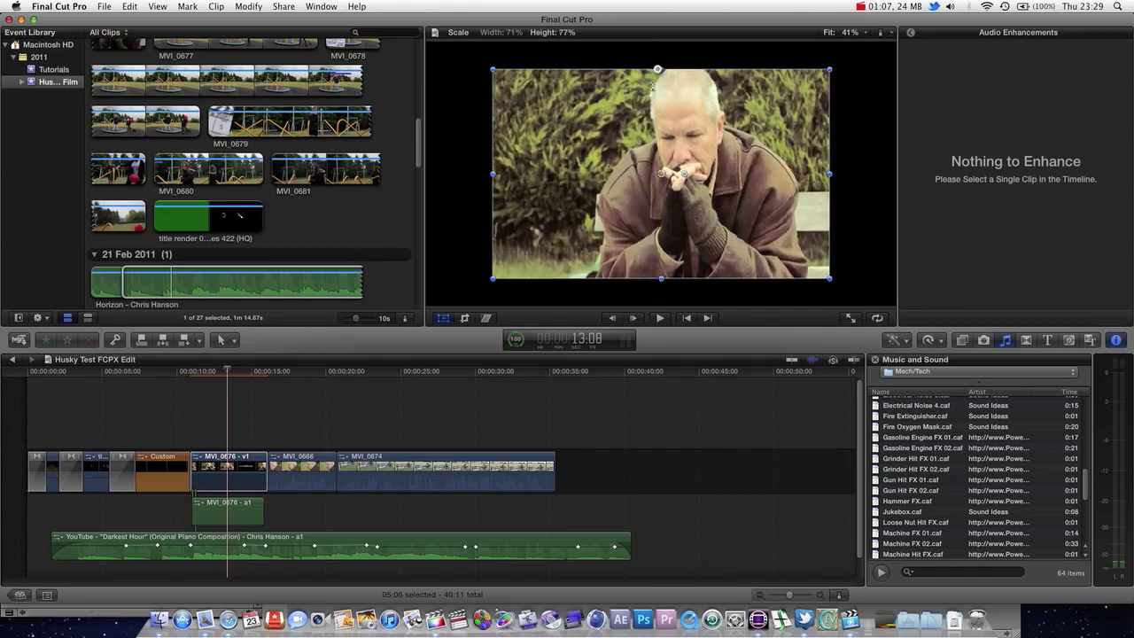
mouse_move(663, 279)
mouse_down()
mouse_move(663, 228)
mouse_move(666, 258)
mouse_up()
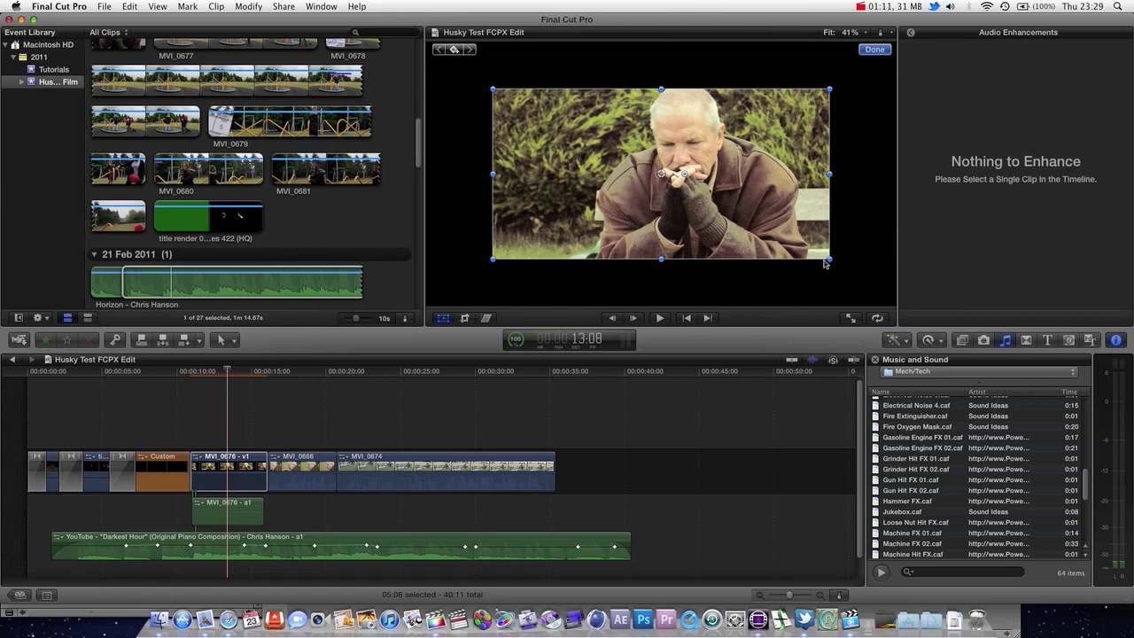
mouse_move(824, 262)
mouse_down()
mouse_move(725, 198)
mouse_move(831, 273)
mouse_up()
Step: Reposition the shrunken close-up toward the lower right of the frame
drag(666, 175, 636, 169)
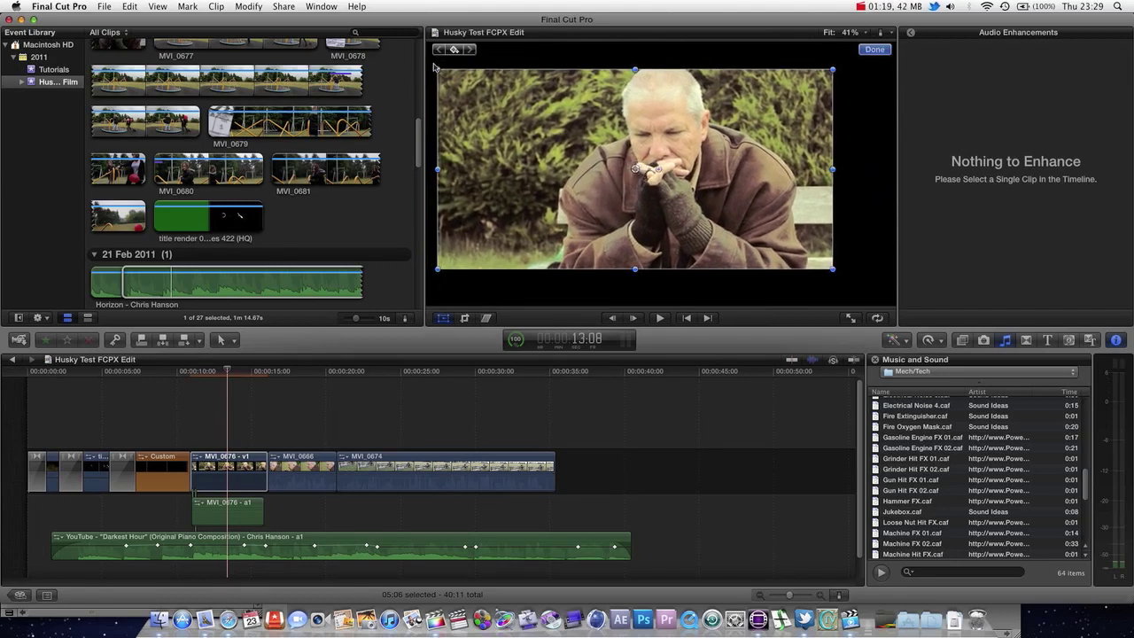
drag(436, 67, 453, 111)
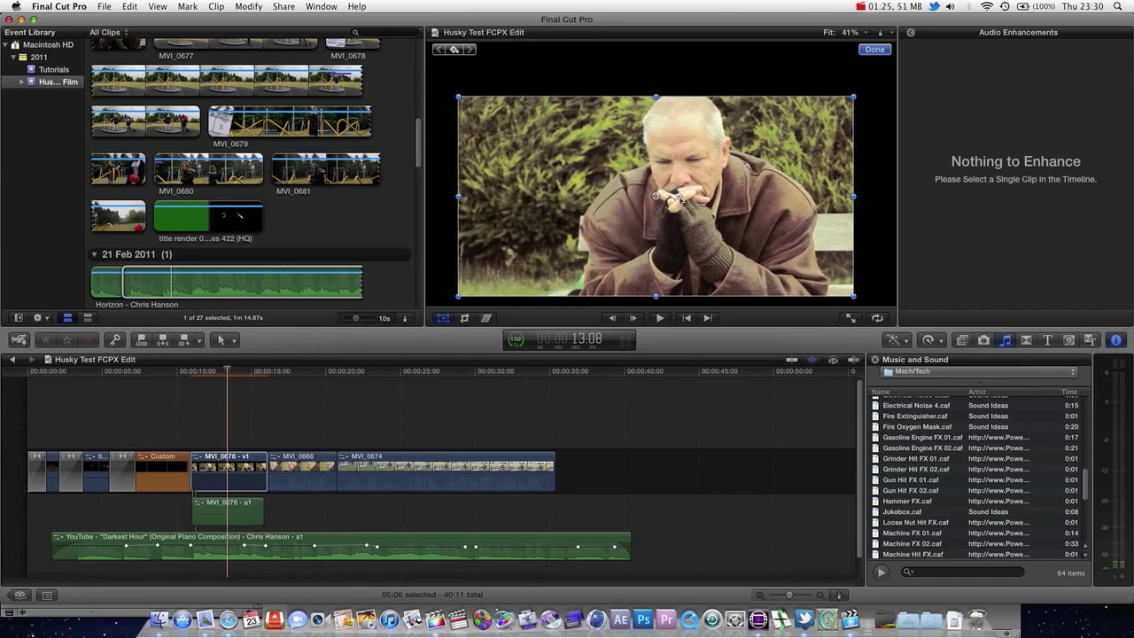
drag(680, 201, 741, 210)
drag(601, 187, 666, 206)
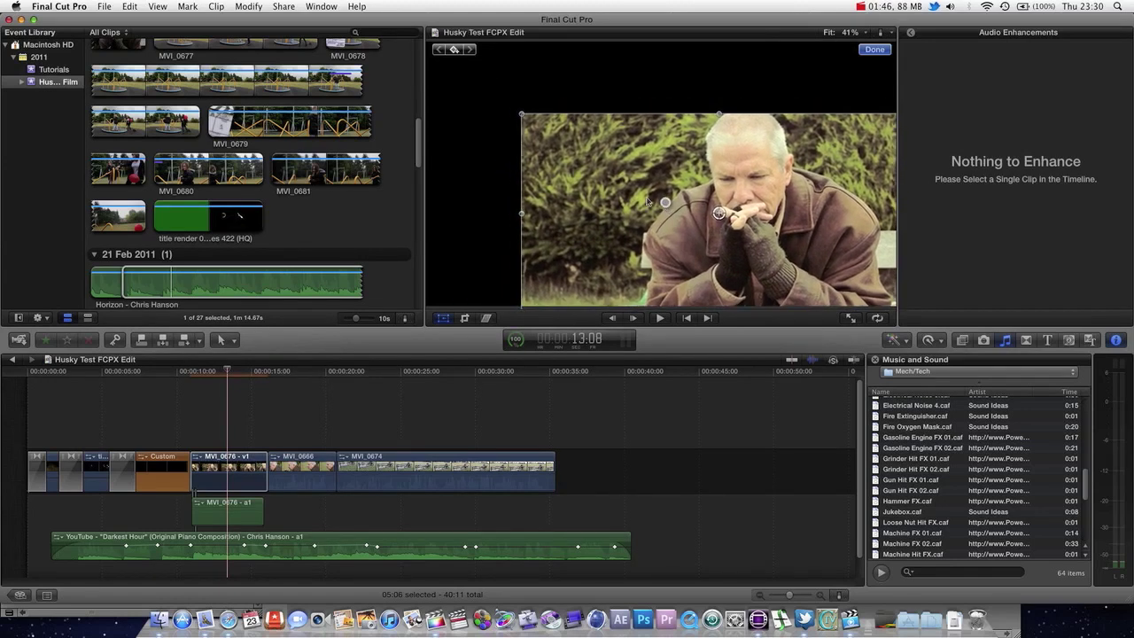
Step: Keyframe the close-up's starting position, then move it to the upper left about two seconds later
click(453, 50)
drag(249, 372, 264, 373)
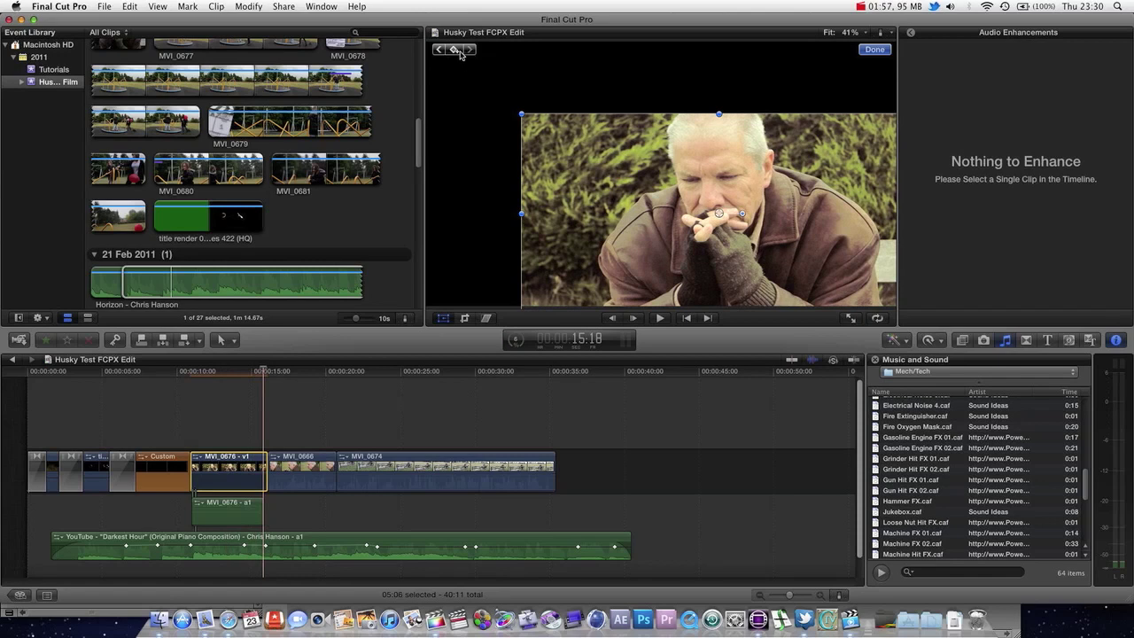
drag(650, 181, 488, 82)
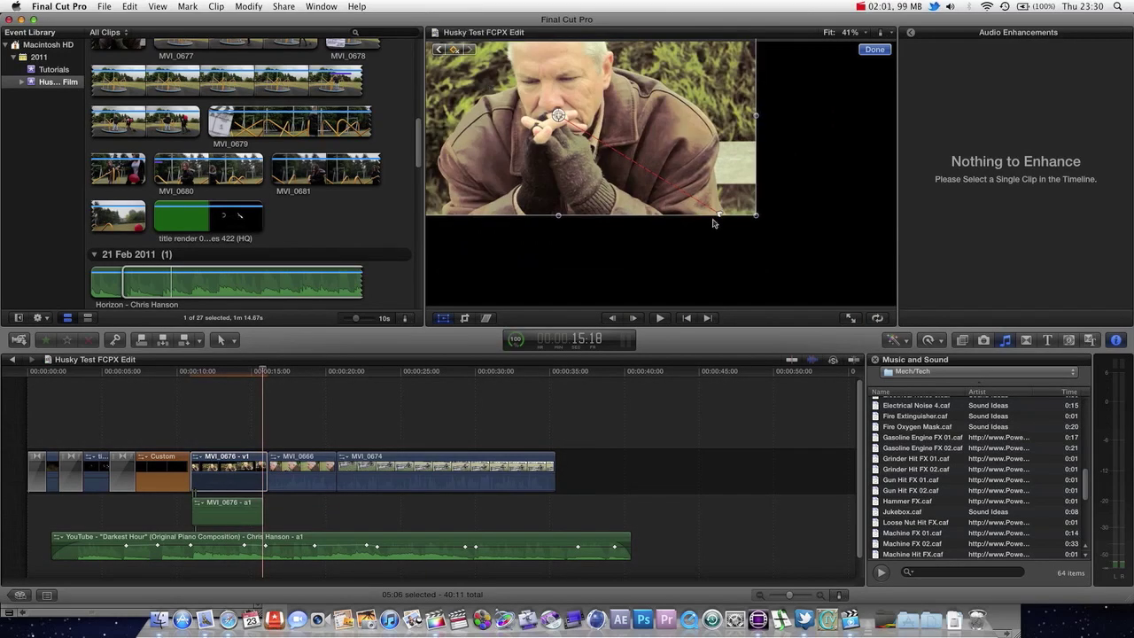
click(561, 117)
click(252, 370)
mouse_move(251, 371)
mouse_down()
mouse_move(222, 368)
mouse_move(262, 366)
mouse_up()
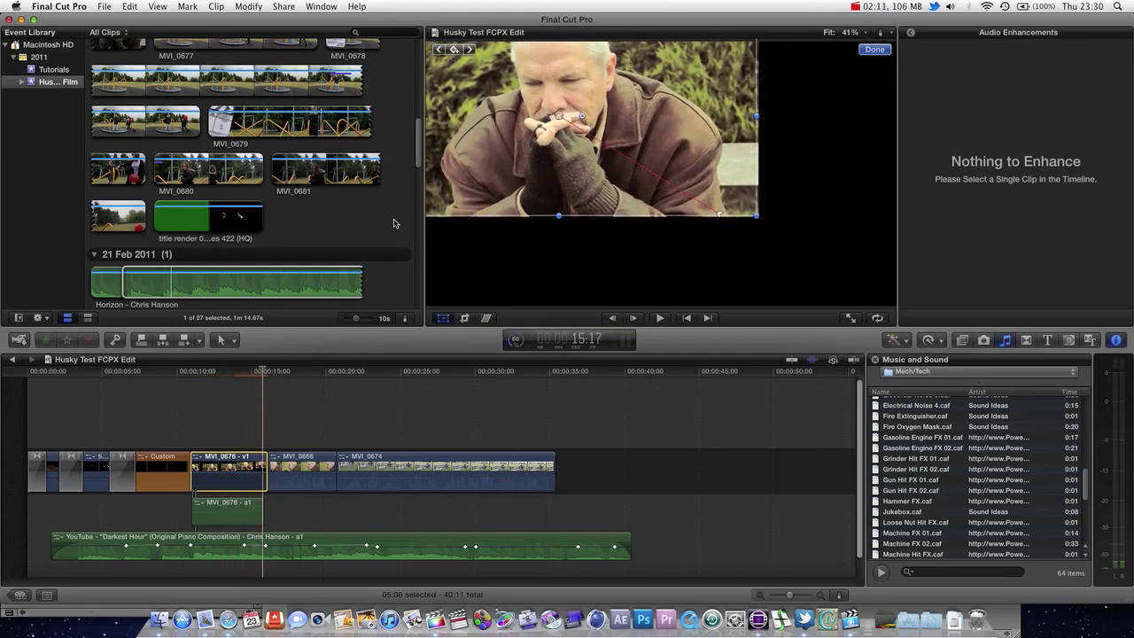
Step: Add a second keyframe with the picture enlarged, then play back the move and zoom
click(456, 50)
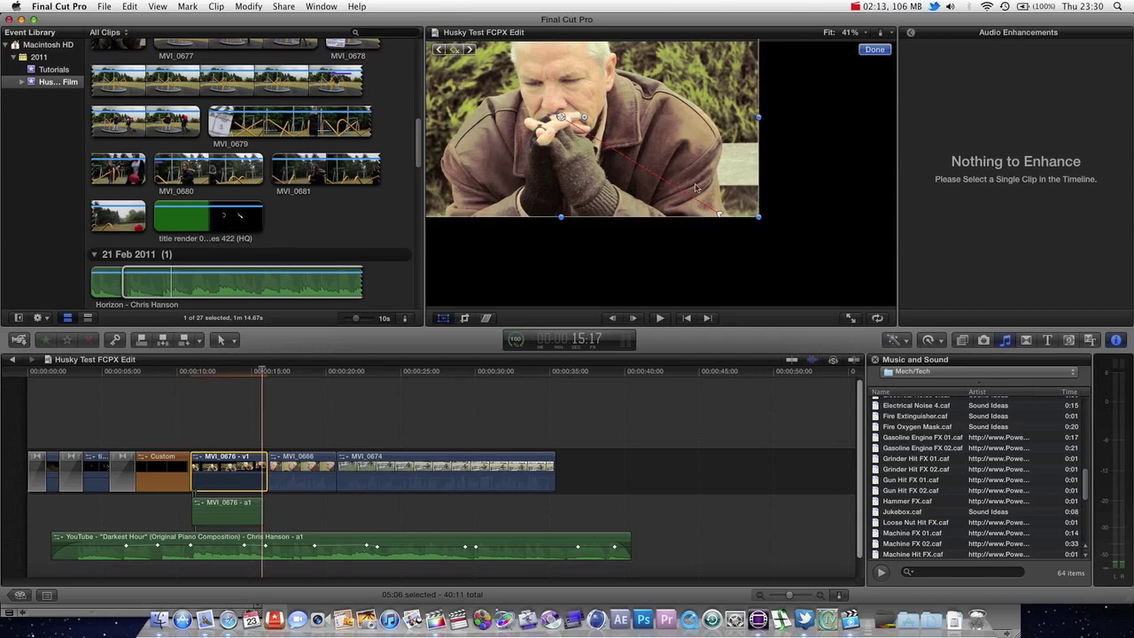
drag(760, 217, 875, 276)
drag(262, 373, 229, 364)
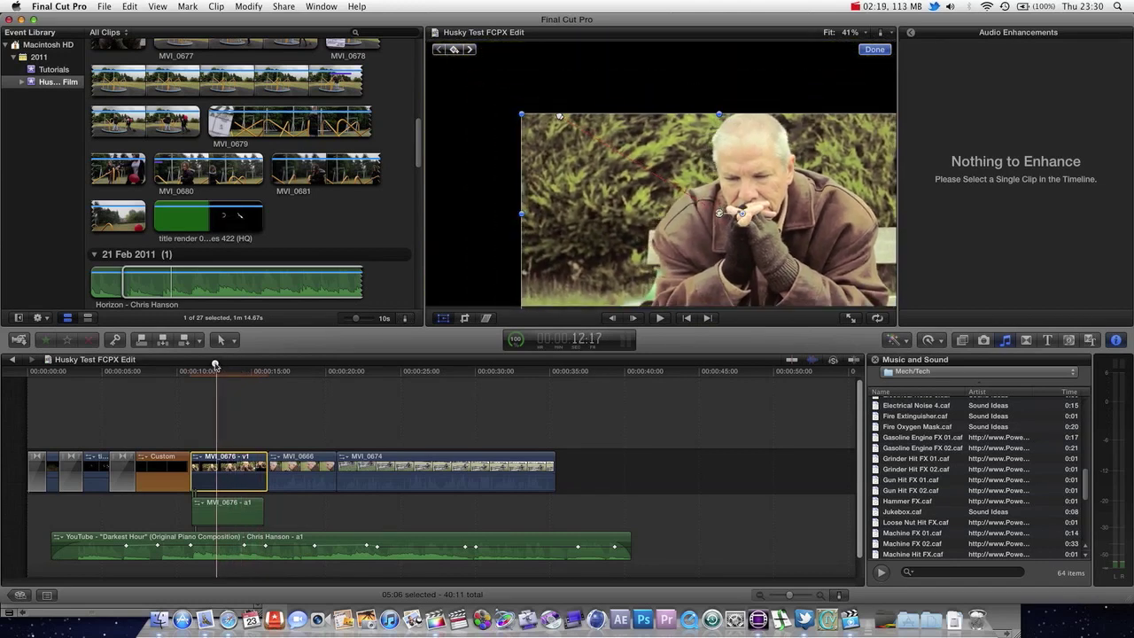
key(space)
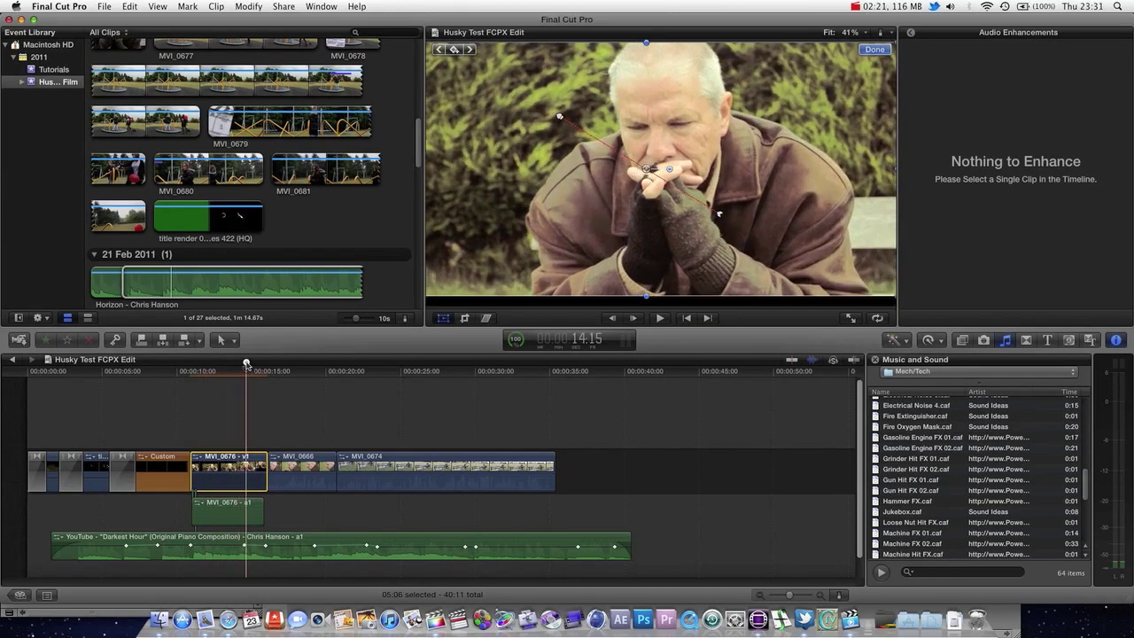
drag(258, 365, 218, 372)
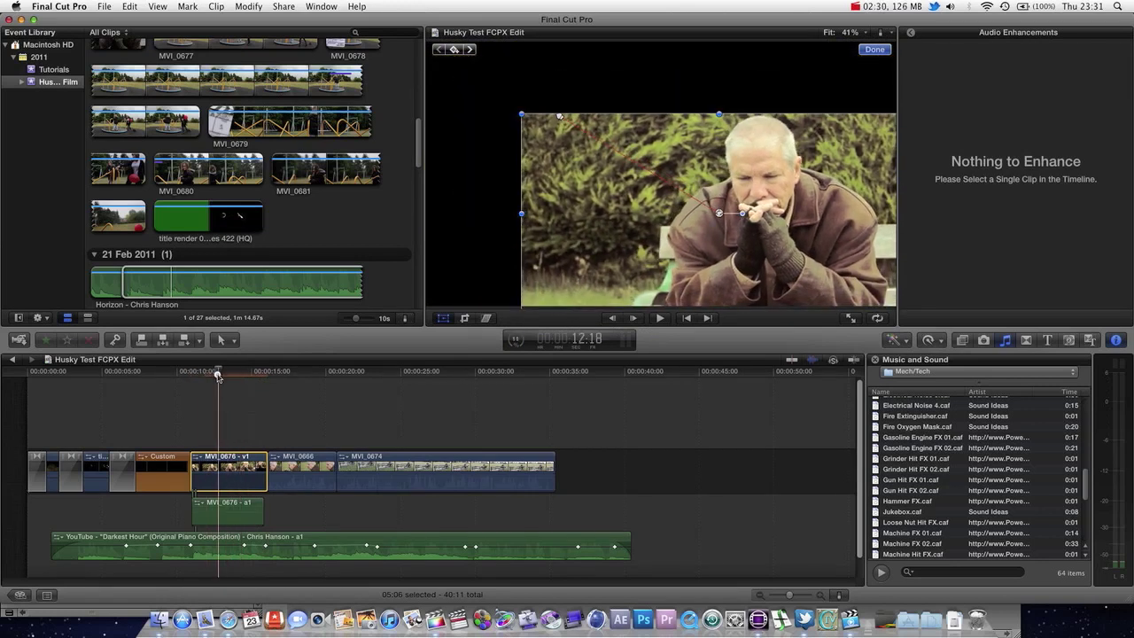
Step: Finish transforming and show MVI_0676's Video settings in the Inspector
click(443, 317)
mouse_move(233, 378)
mouse_down()
mouse_move(282, 373)
mouse_move(241, 374)
mouse_up()
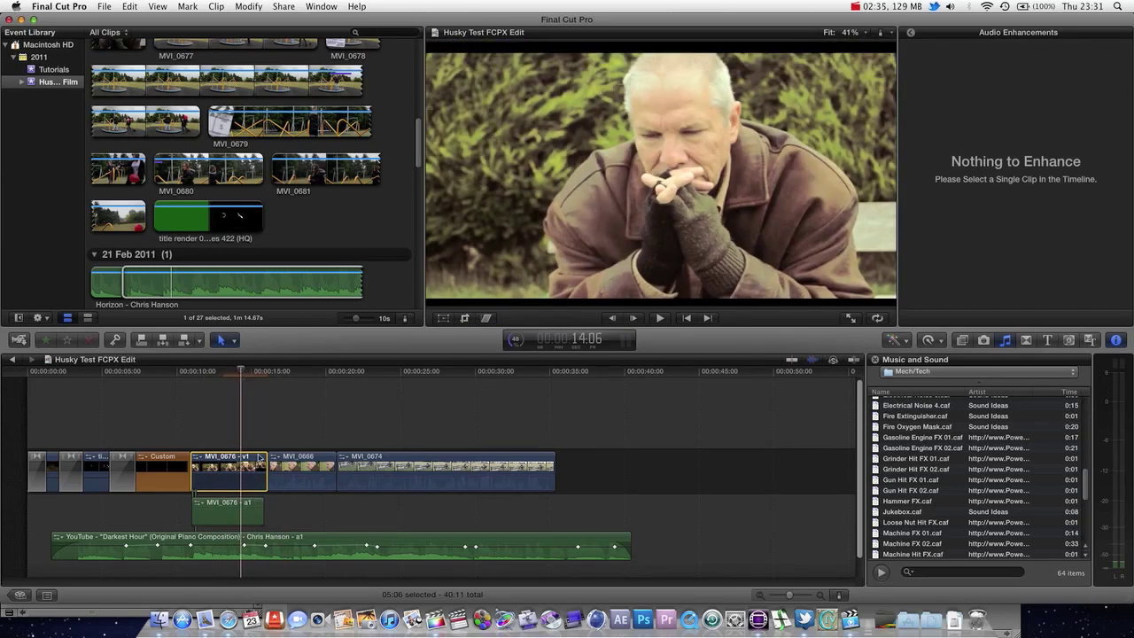
click(1116, 339)
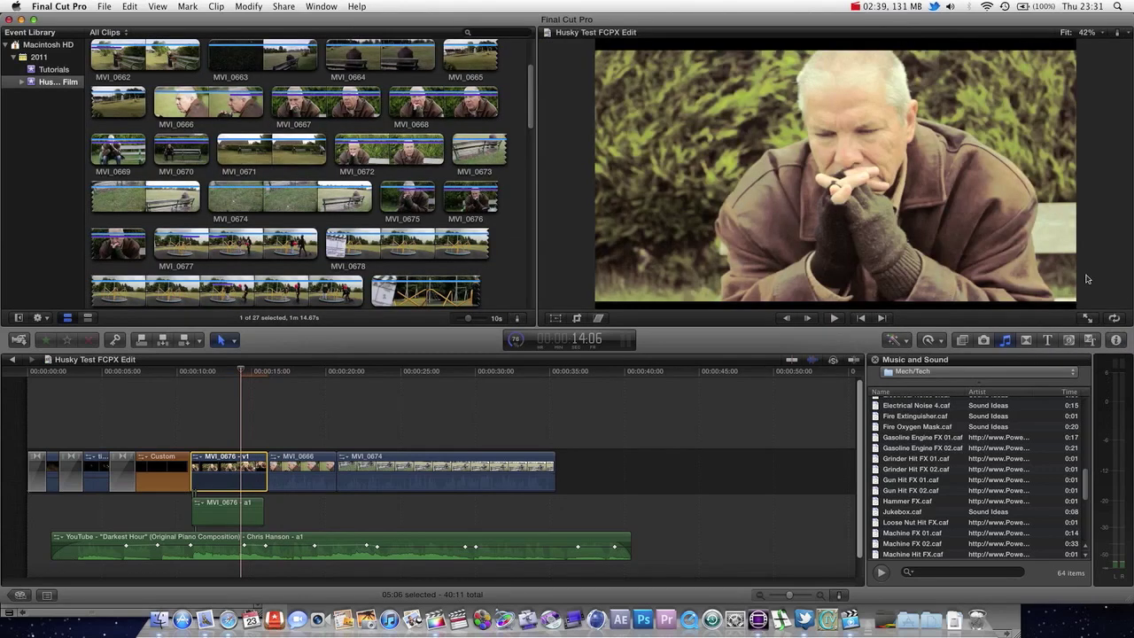
click(1116, 339)
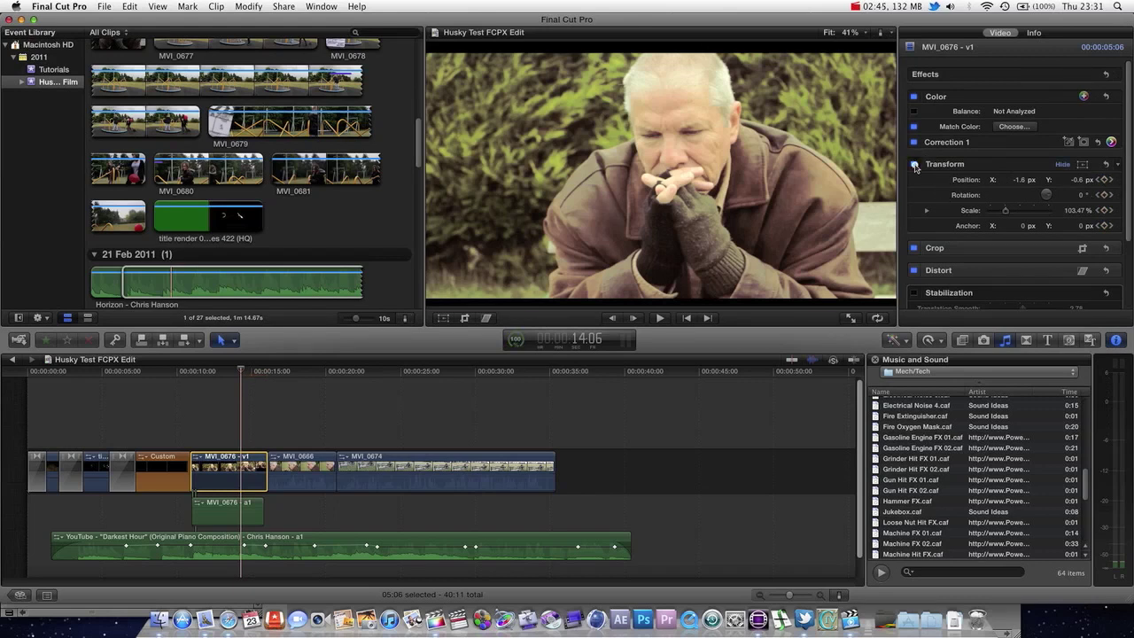
Step: Toggle MVI_0676's Transform off and on to compare, leaving it off
click(915, 165)
mouse_move(240, 370)
mouse_down()
mouse_move(203, 370)
mouse_move(249, 366)
mouse_up()
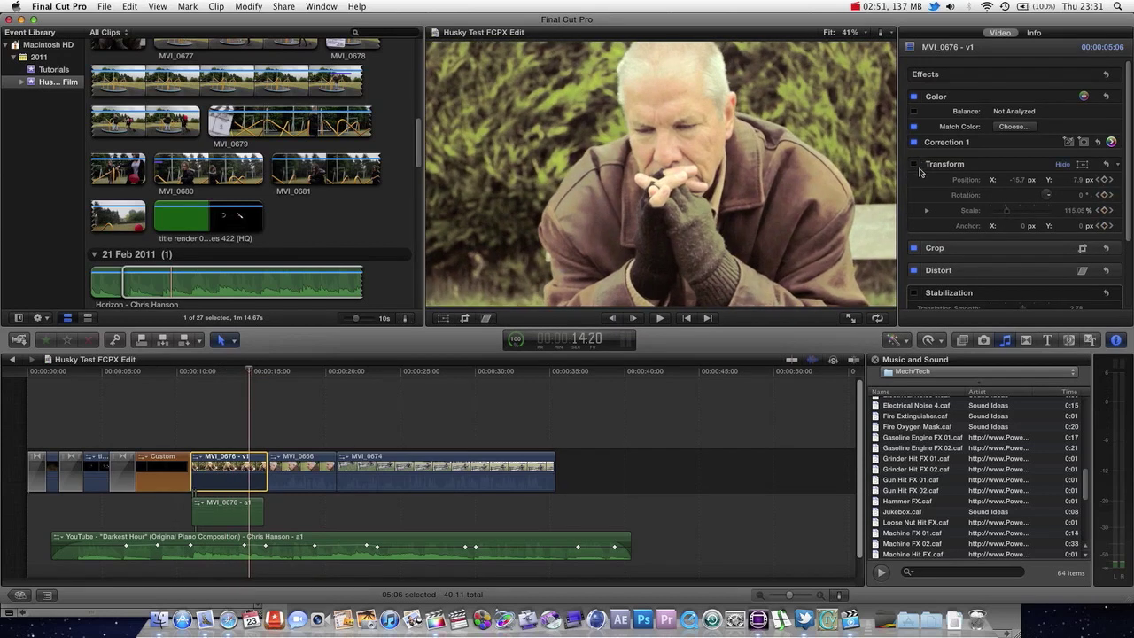
click(916, 165)
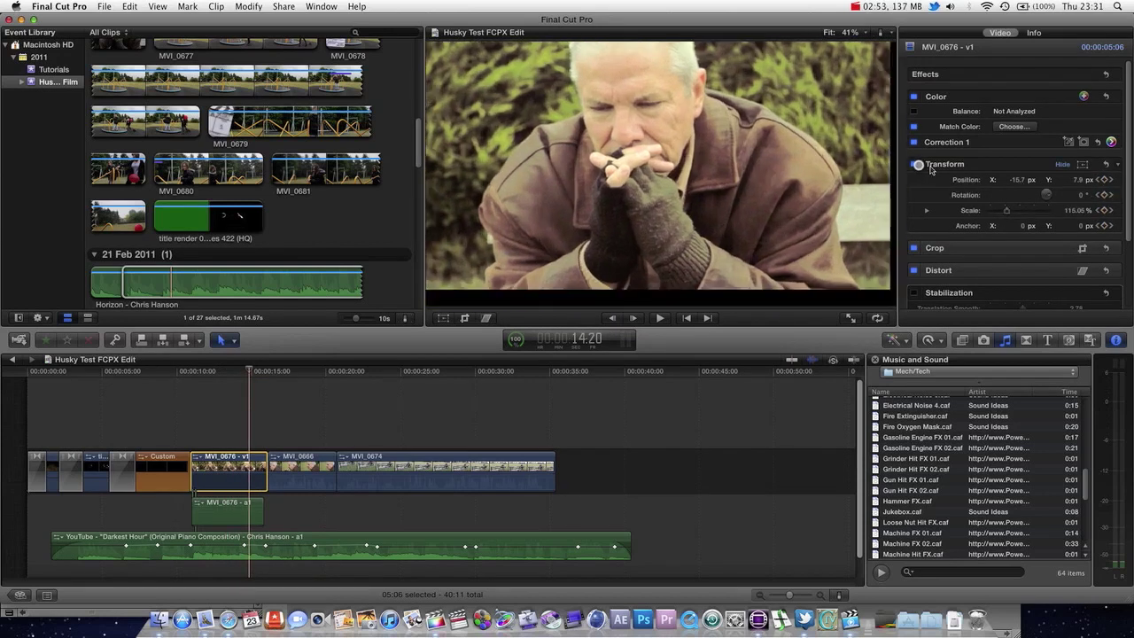
mouse_move(249, 378)
mouse_down()
mouse_move(222, 370)
mouse_move(245, 370)
mouse_up()
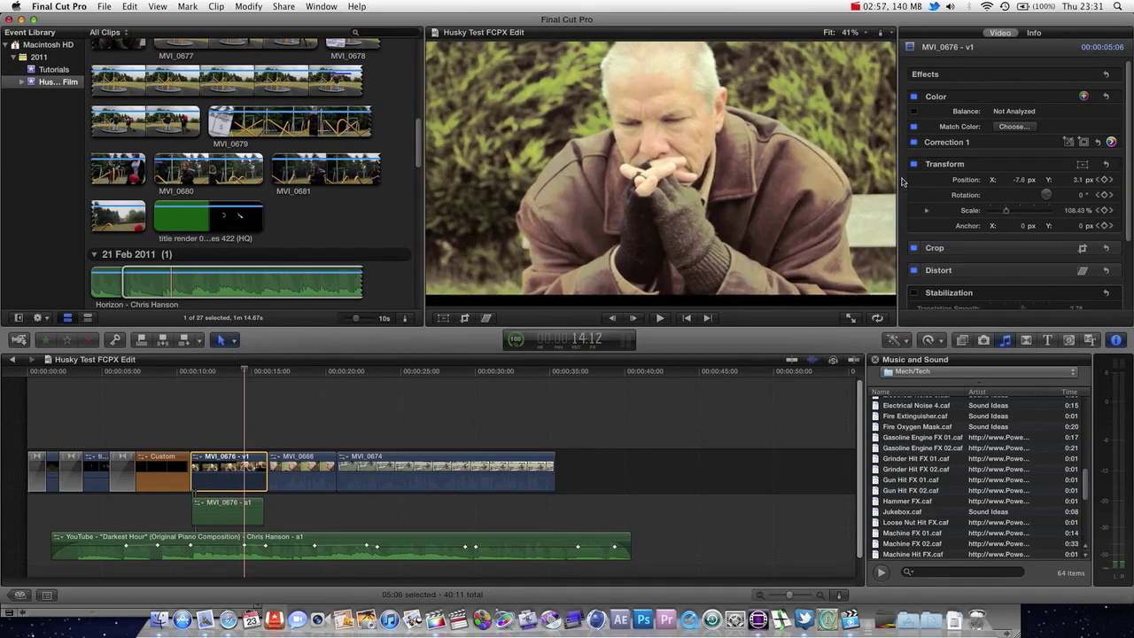
click(916, 166)
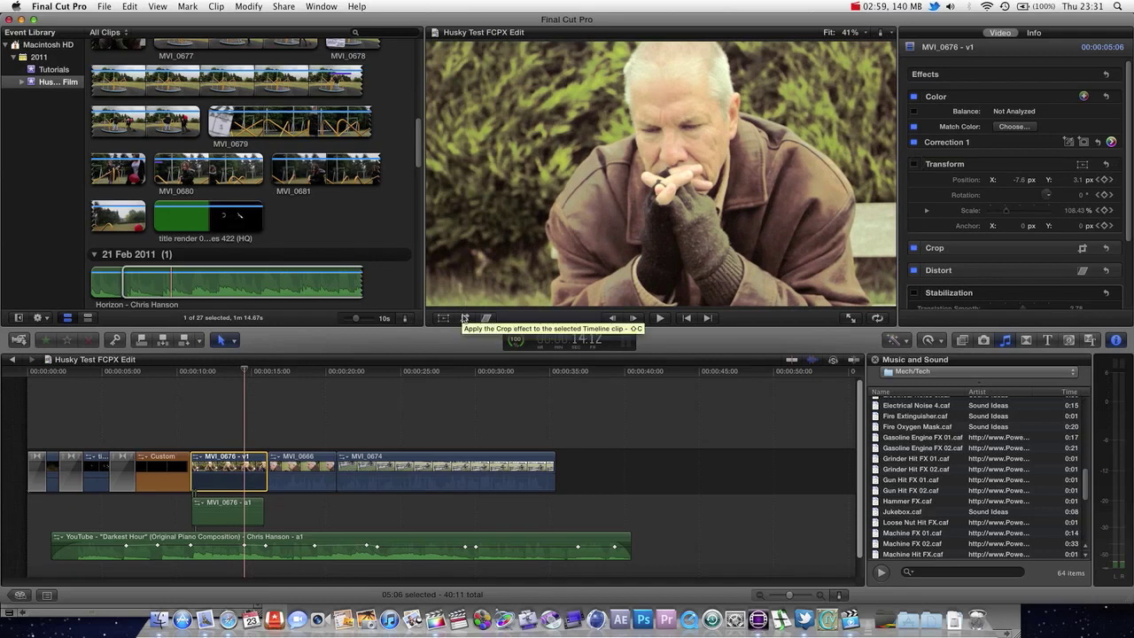
Step: Select MVI_0666 and crop its left and right edges to a narrow strip around the face
click(297, 372)
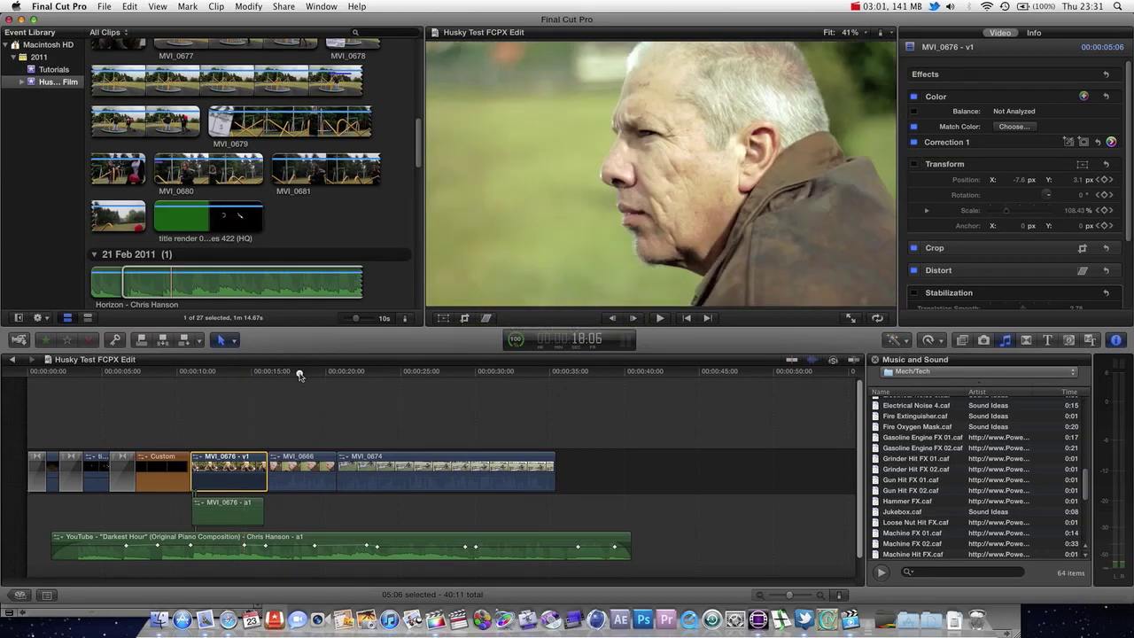
click(300, 458)
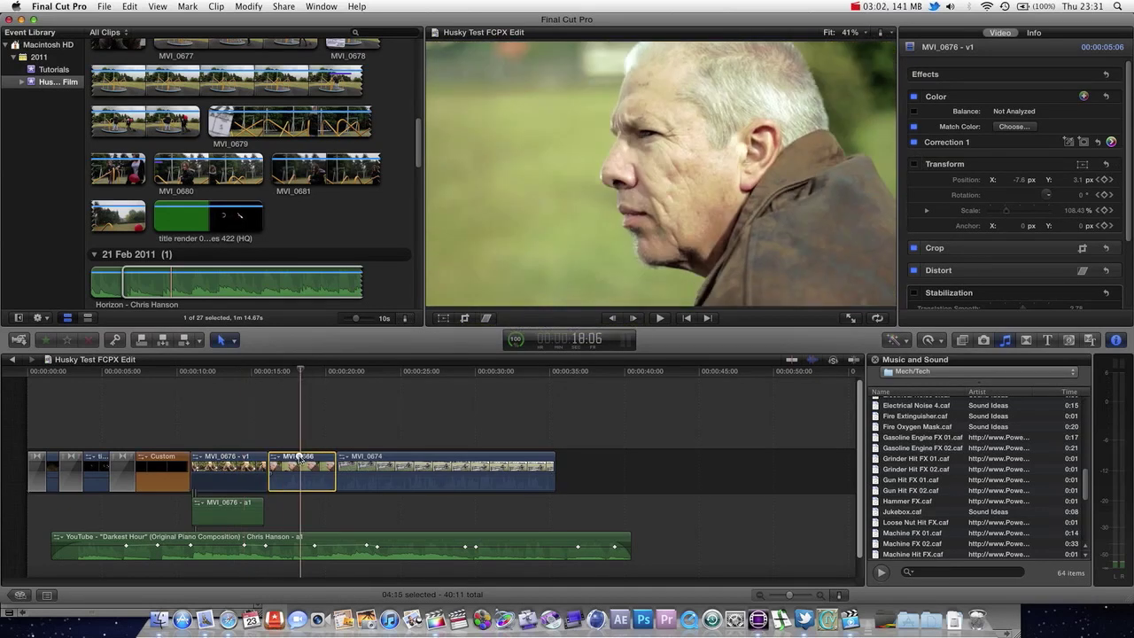
click(466, 319)
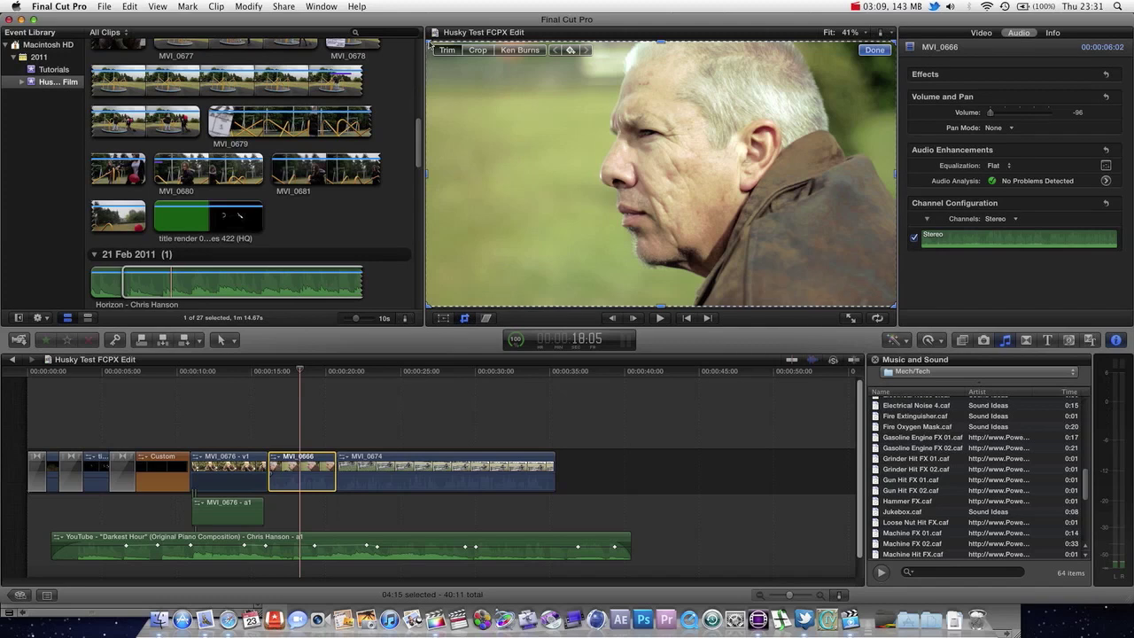
click(477, 50)
drag(429, 53, 595, 33)
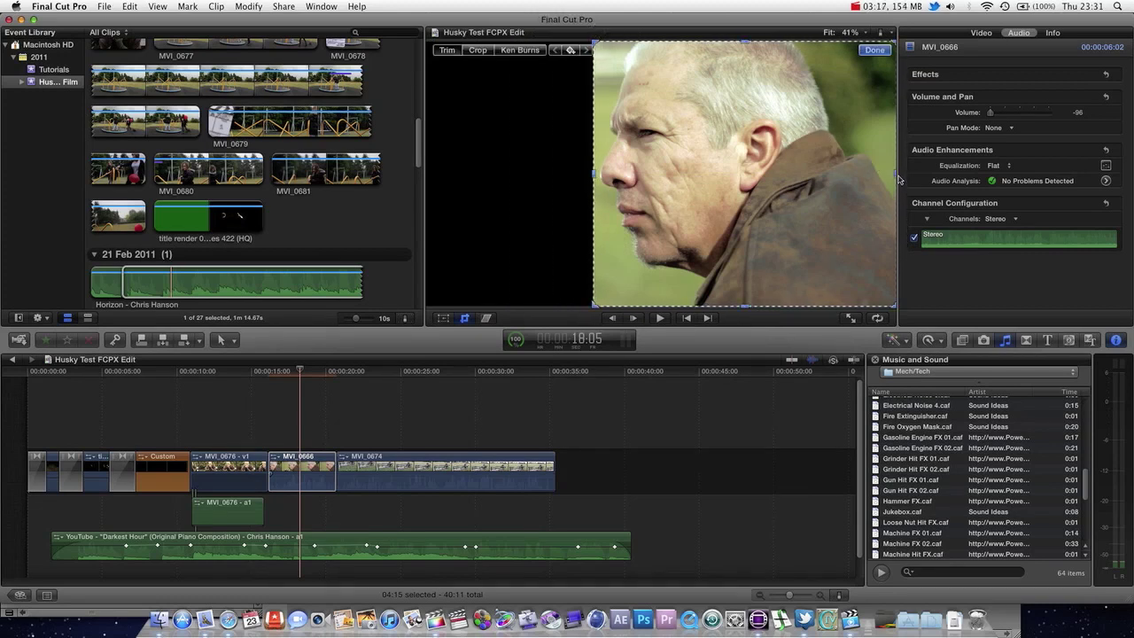
drag(897, 175, 815, 174)
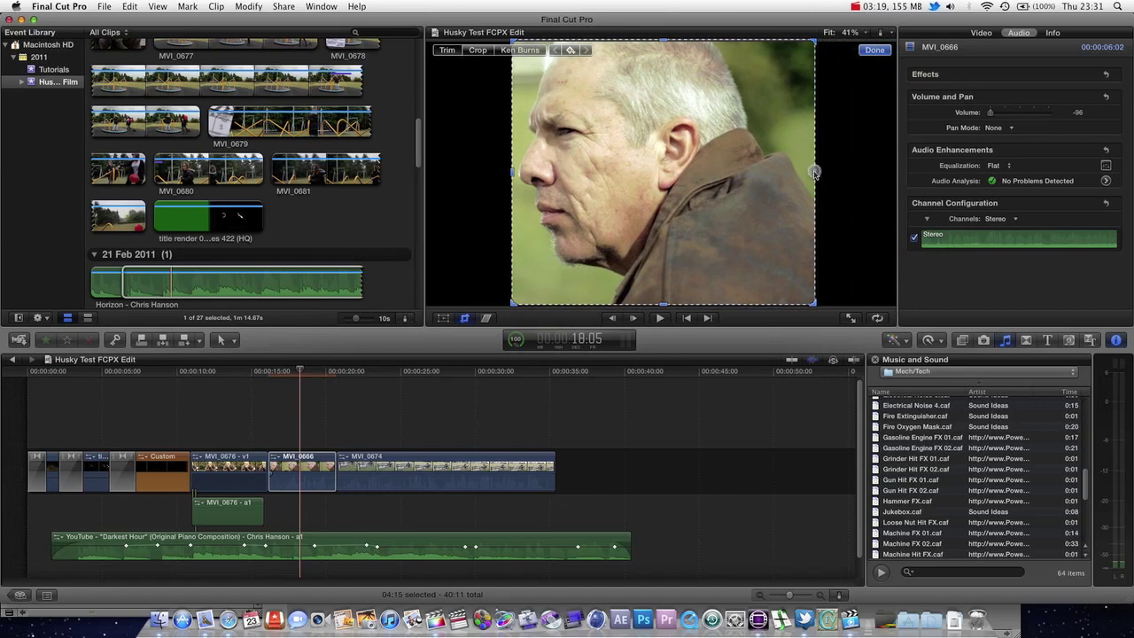
drag(816, 173, 819, 174)
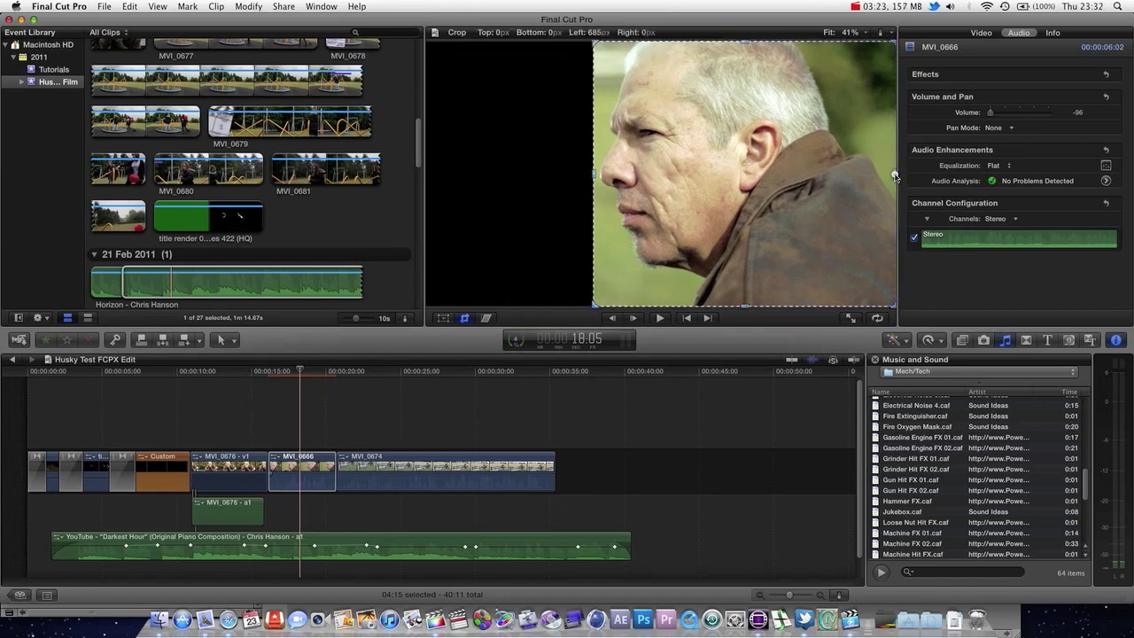
drag(896, 178, 755, 175)
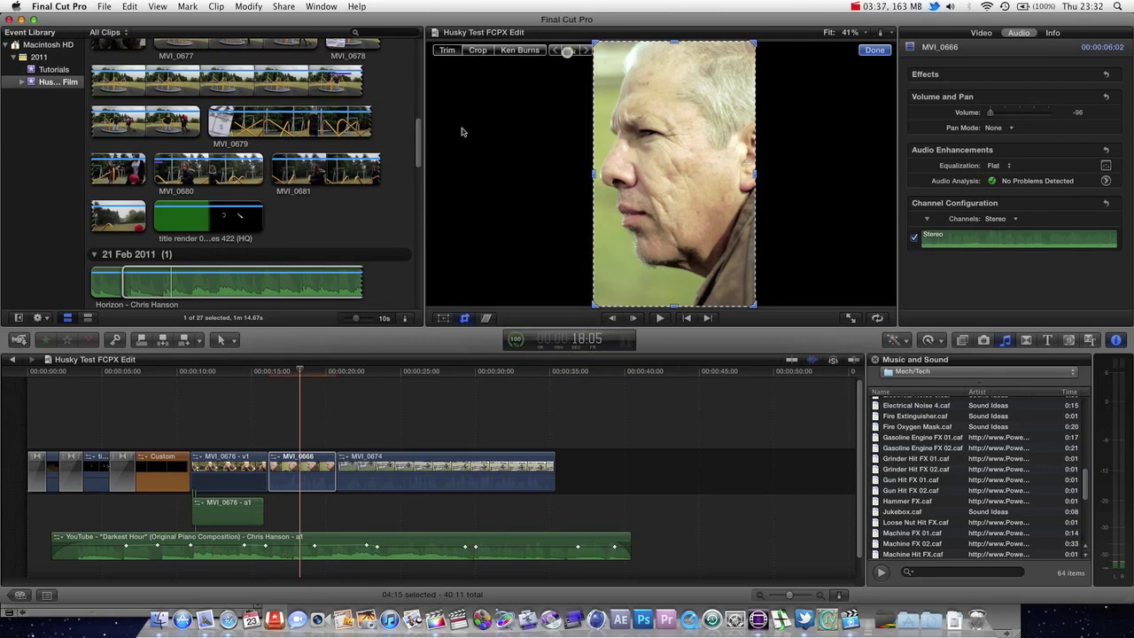
Step: Drag MVI_0666's left and right crop edges back out to the frame edges
drag(300, 374, 269, 372)
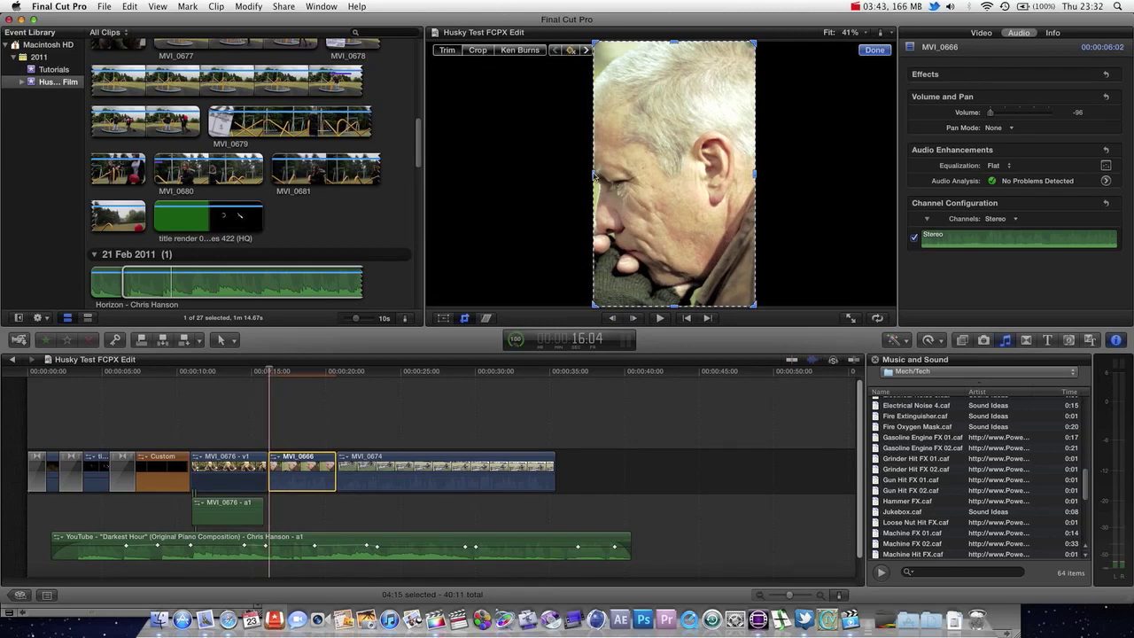
drag(595, 175, 422, 175)
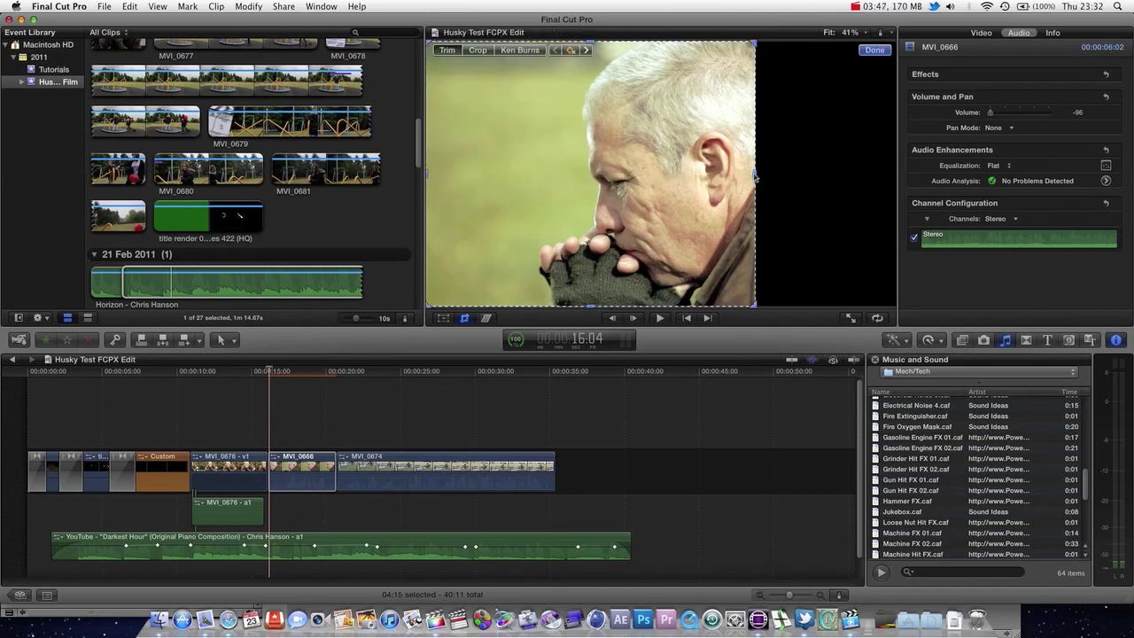
drag(755, 177, 897, 187)
mouse_move(301, 465)
mouse_down()
mouse_move(300, 397)
mouse_move(301, 466)
mouse_up()
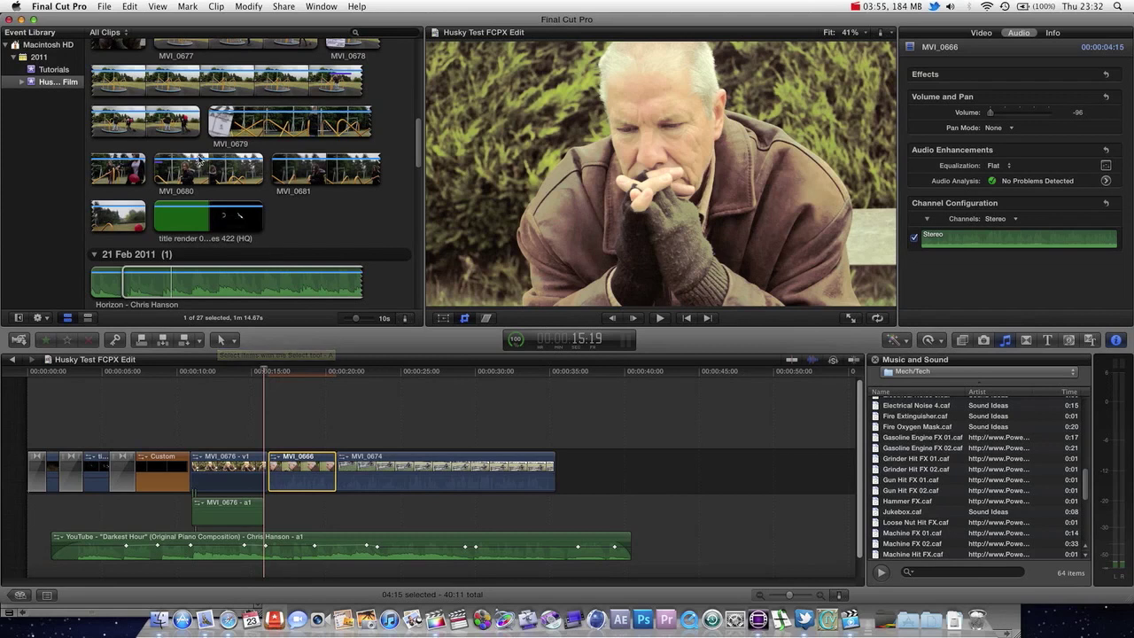
Step: Connect a marked range of MVI_0680 above MVI_0666 and shorten its end
drag(200, 164, 269, 419)
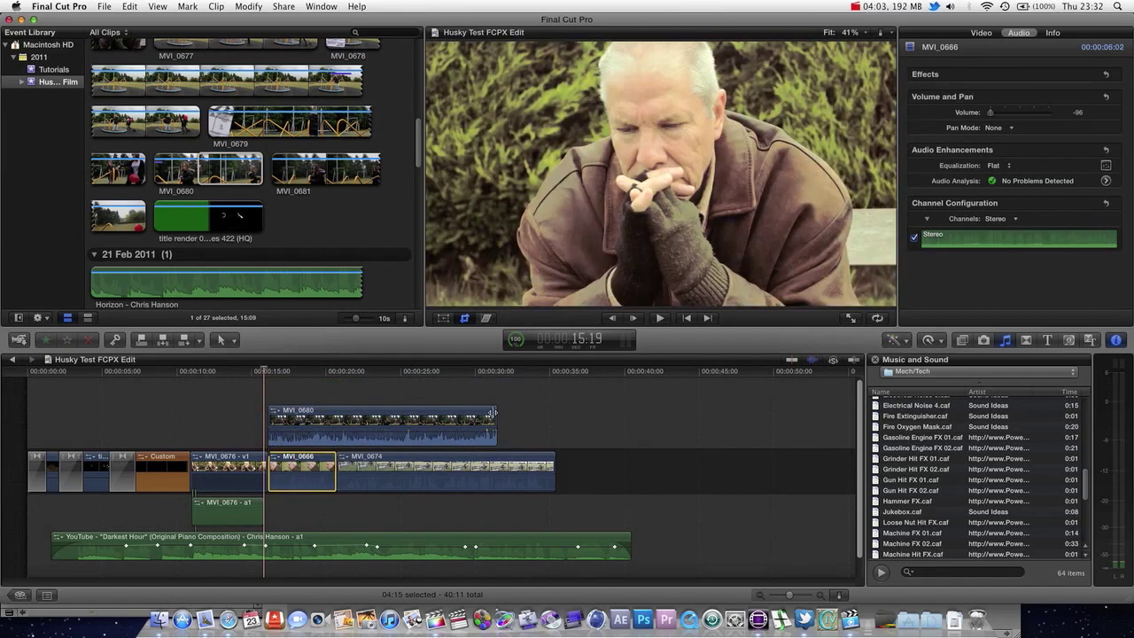
drag(414, 410, 318, 374)
click(308, 454)
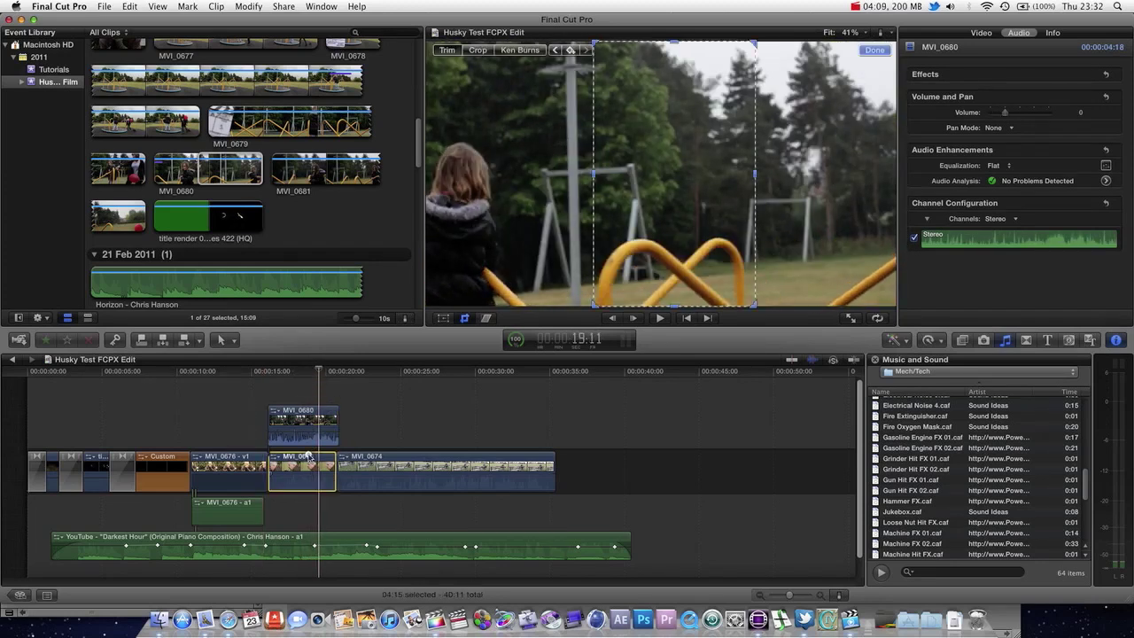
Step: Disable the connected MVI_0680 clip and trim its start
click(286, 413)
right_click(285, 410)
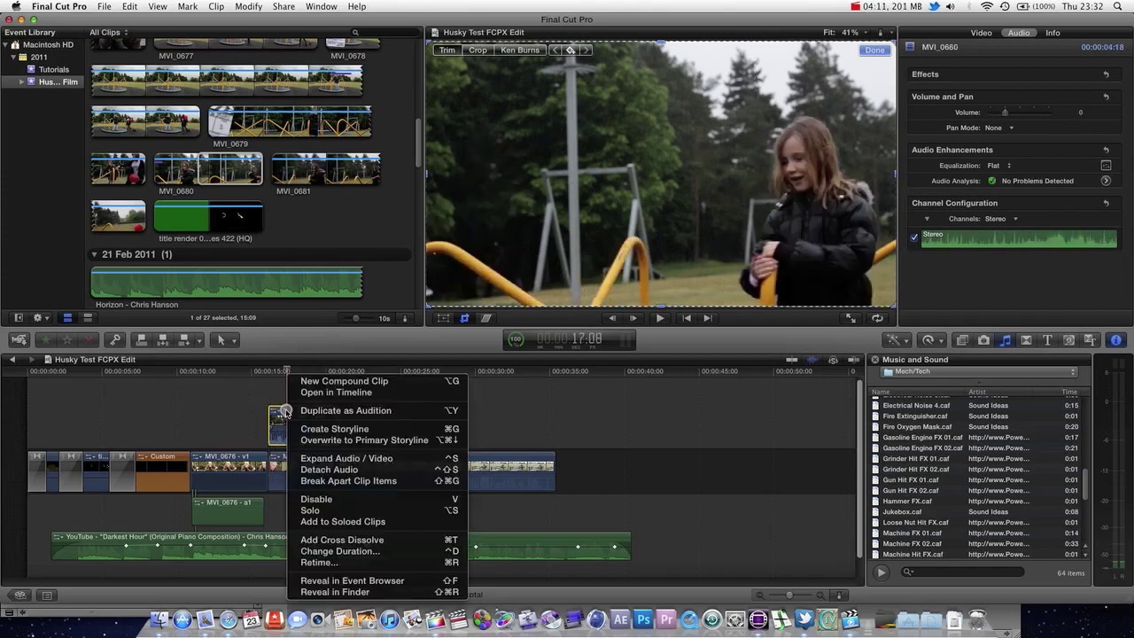
click(323, 499)
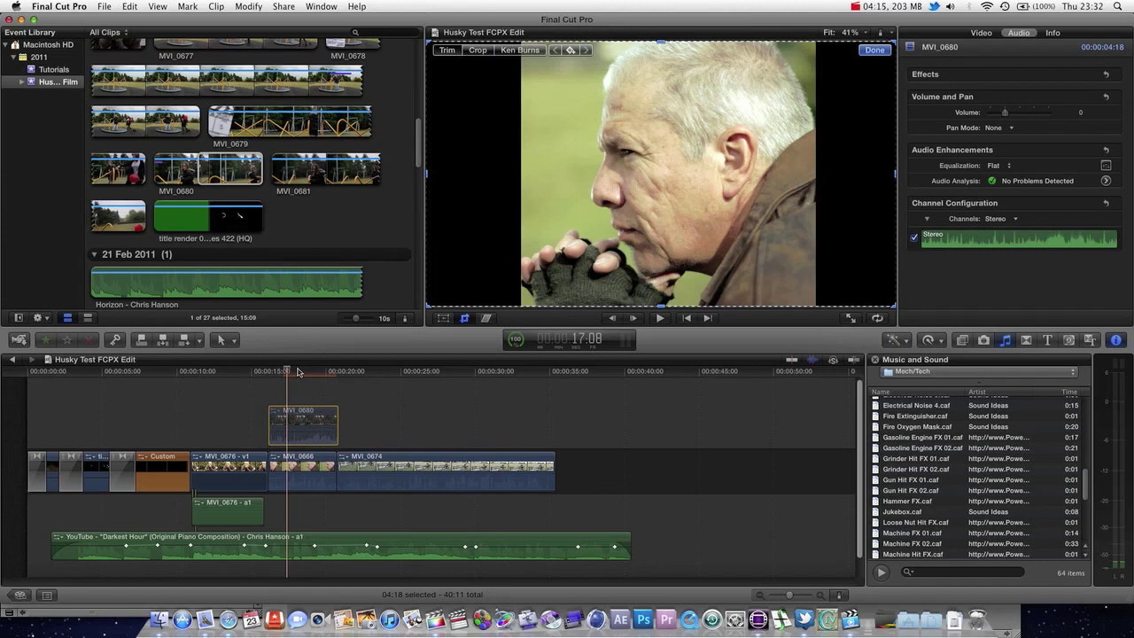
mouse_move(298, 373)
mouse_down()
mouse_move(313, 387)
mouse_move(285, 373)
mouse_move(303, 373)
mouse_up()
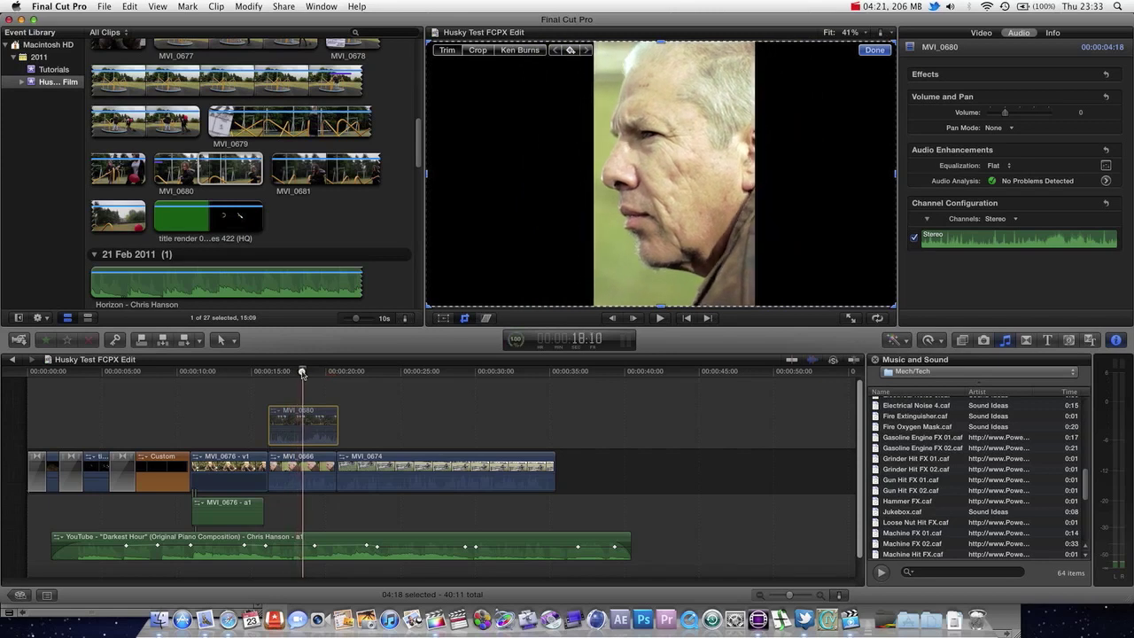
drag(270, 410, 304, 411)
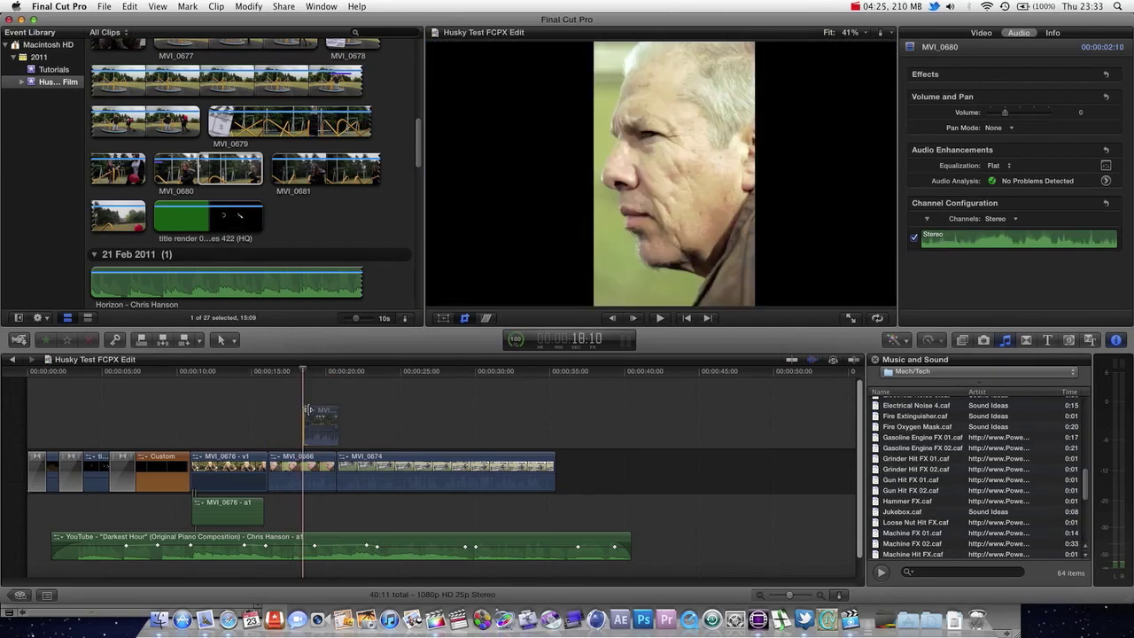
Step: Re-enable MVI_0680 and crop its right edge inward beside the man's face
click(319, 415)
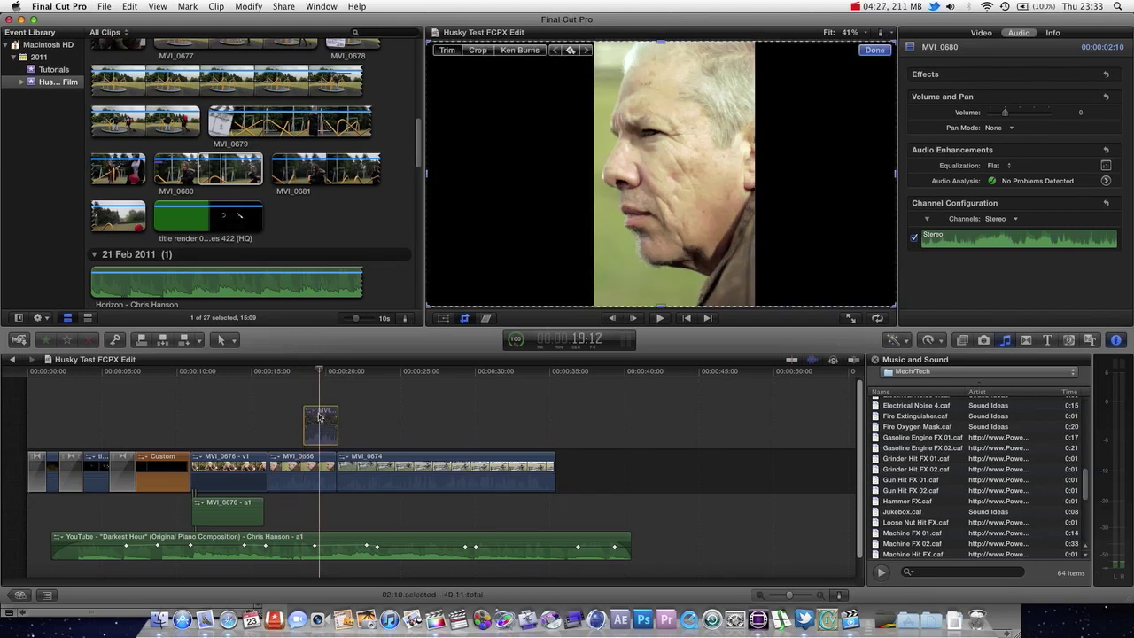
right_click(319, 415)
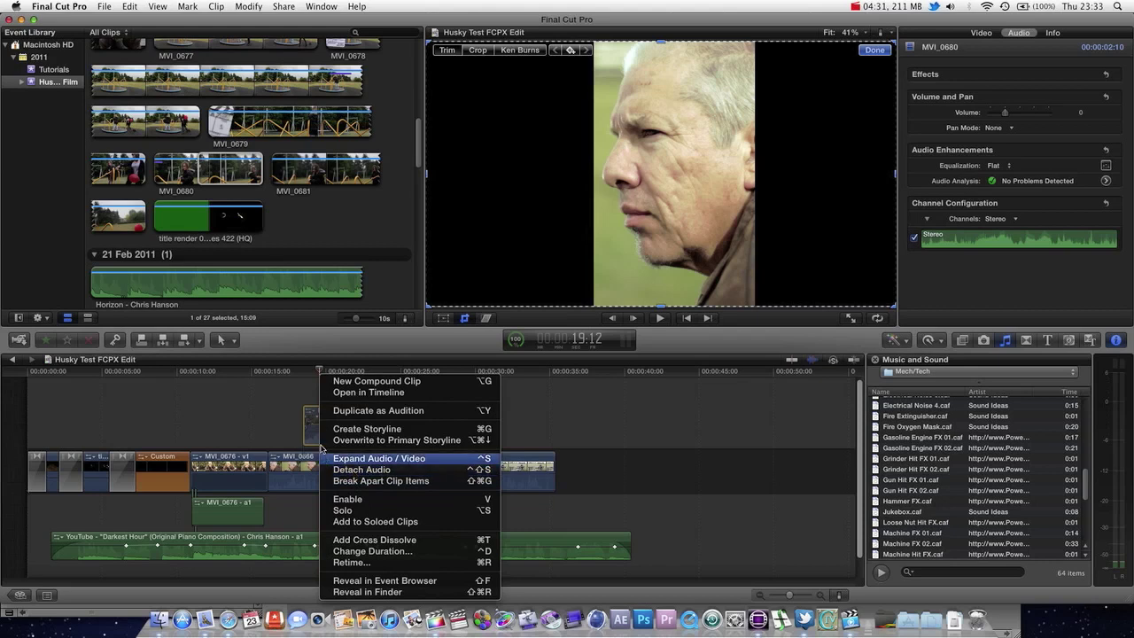
click(350, 497)
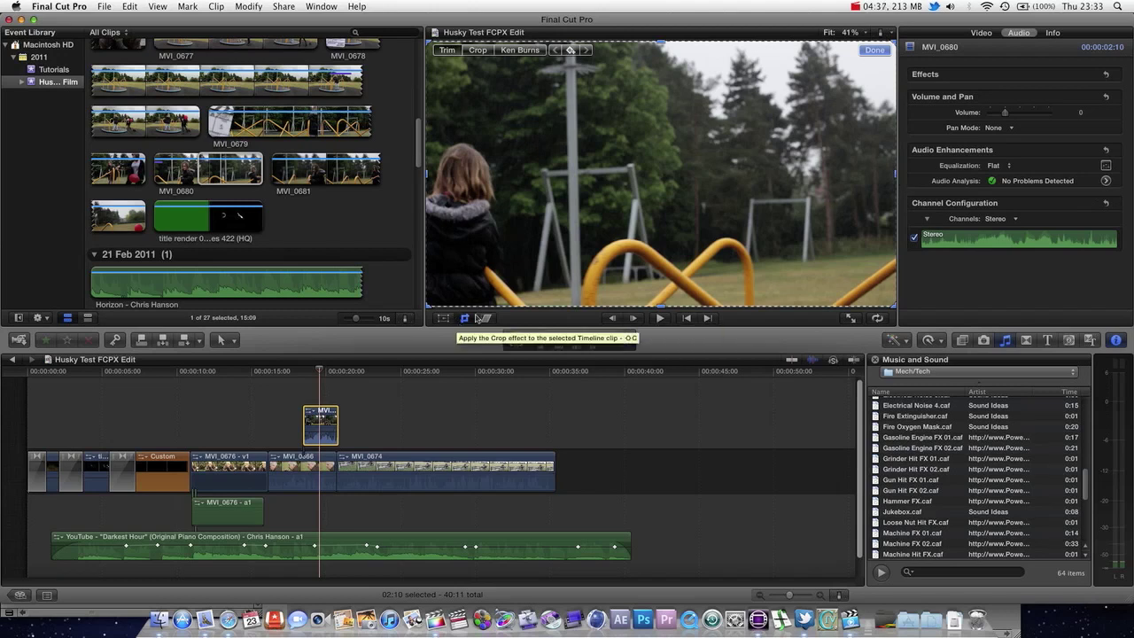
drag(895, 175, 592, 175)
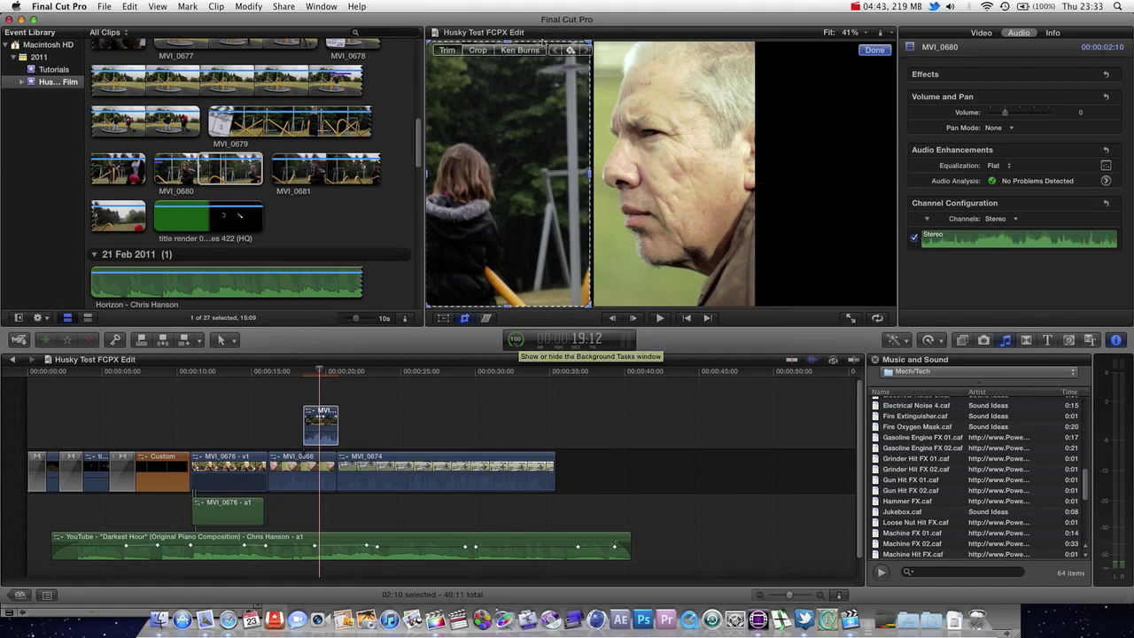
drag(321, 373, 313, 373)
Step: Drag MVI_0674 to the left of MVI_0666 and scrub to the stacked clips
click(369, 426)
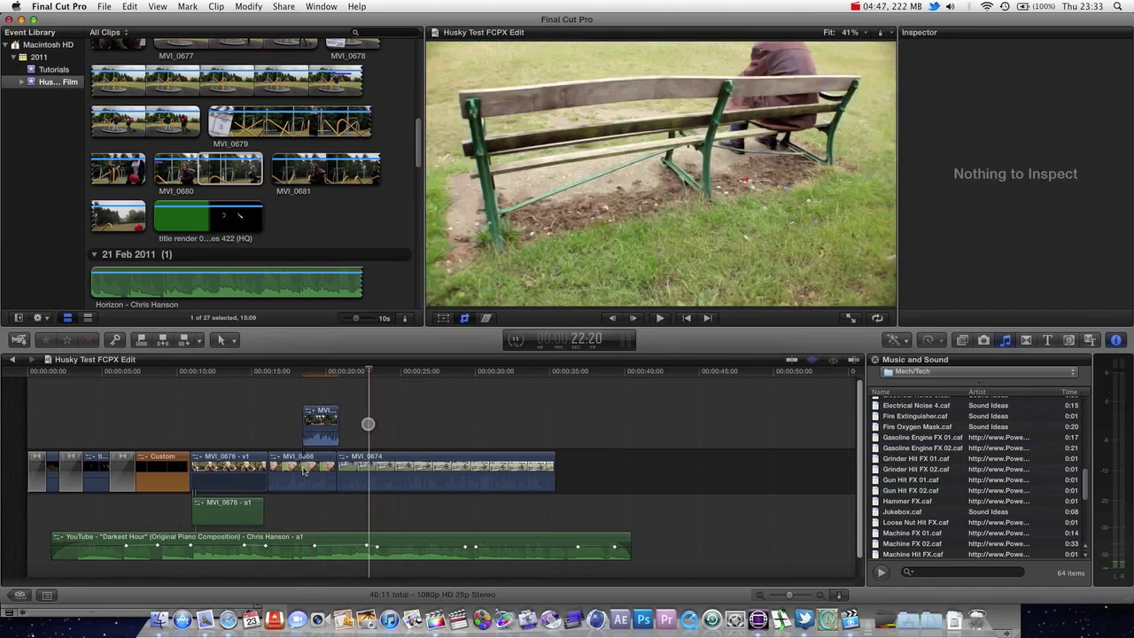
drag(390, 462, 274, 458)
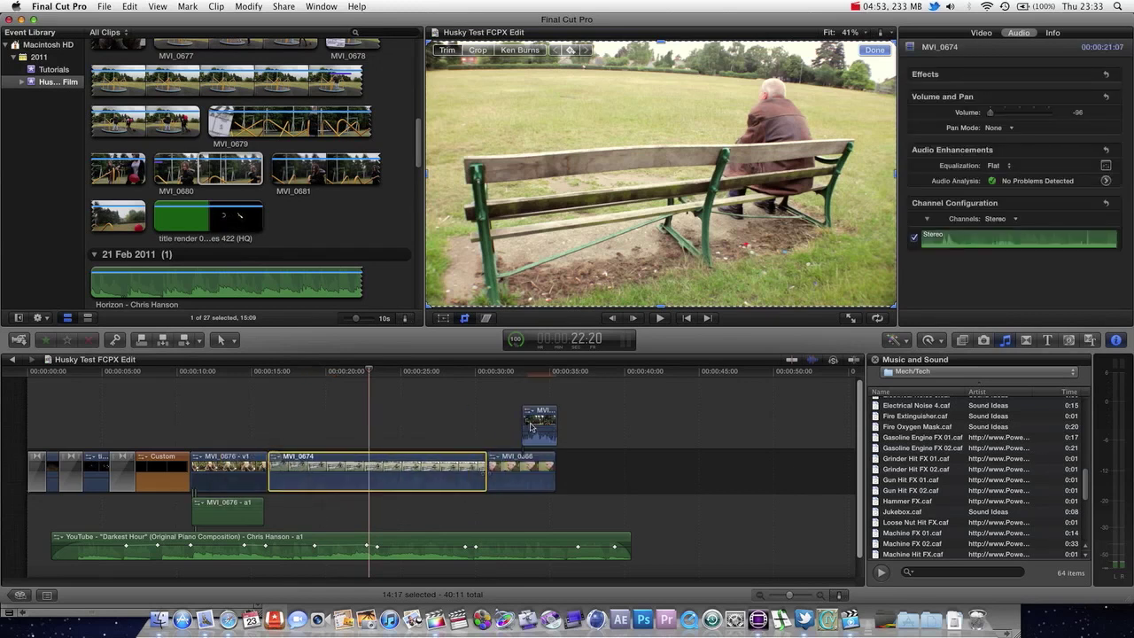
mouse_move(518, 370)
mouse_down()
mouse_move(499, 370)
mouse_move(536, 374)
mouse_up()
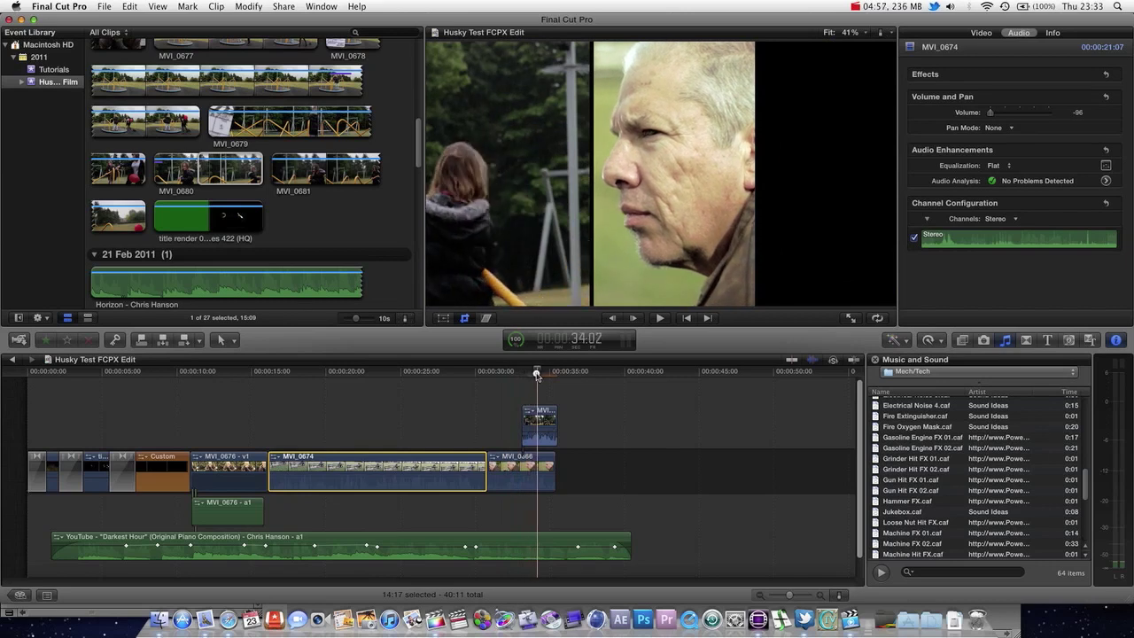
scroll(298, 223, up, 6)
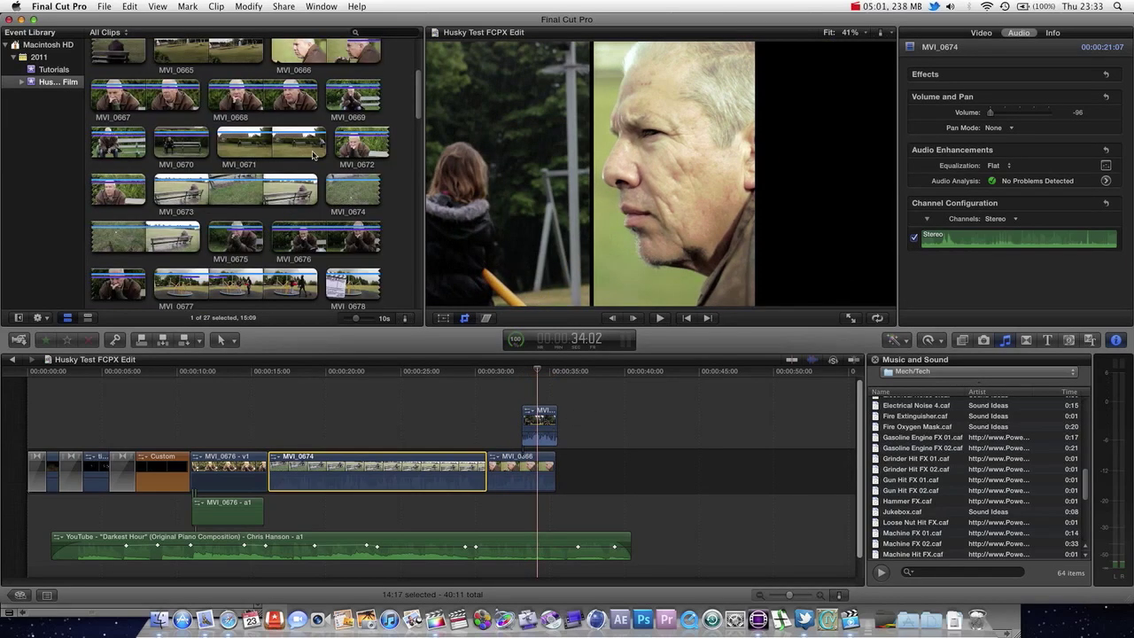
Step: Connect a 1:11 range of MVI_0671 above MVI_0680 and preview the stack
click(263, 137)
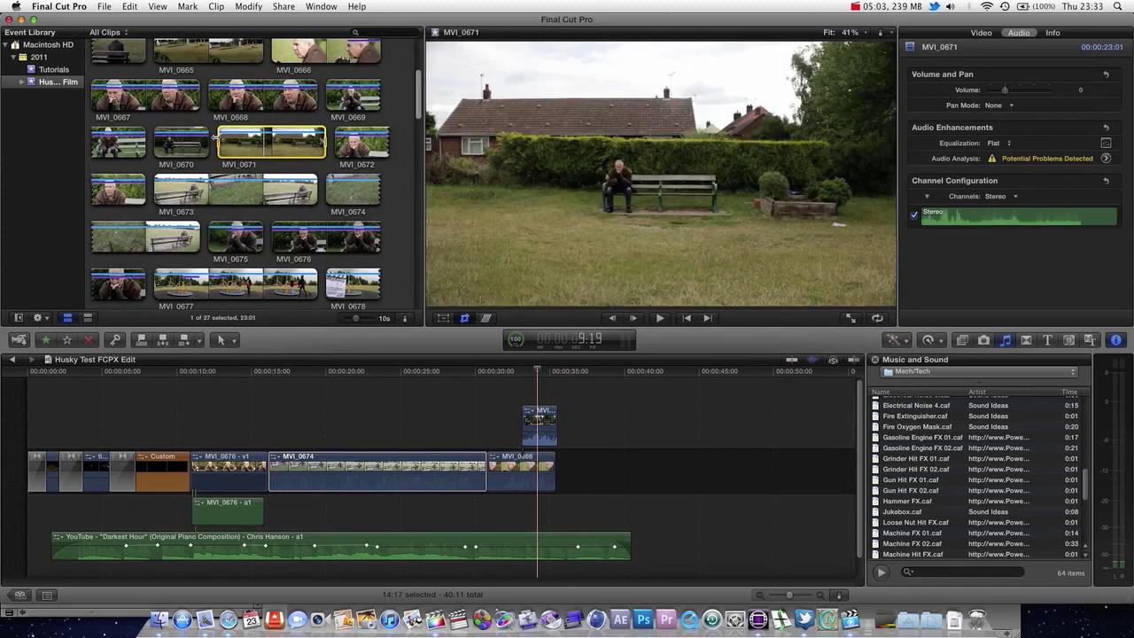
key(i)
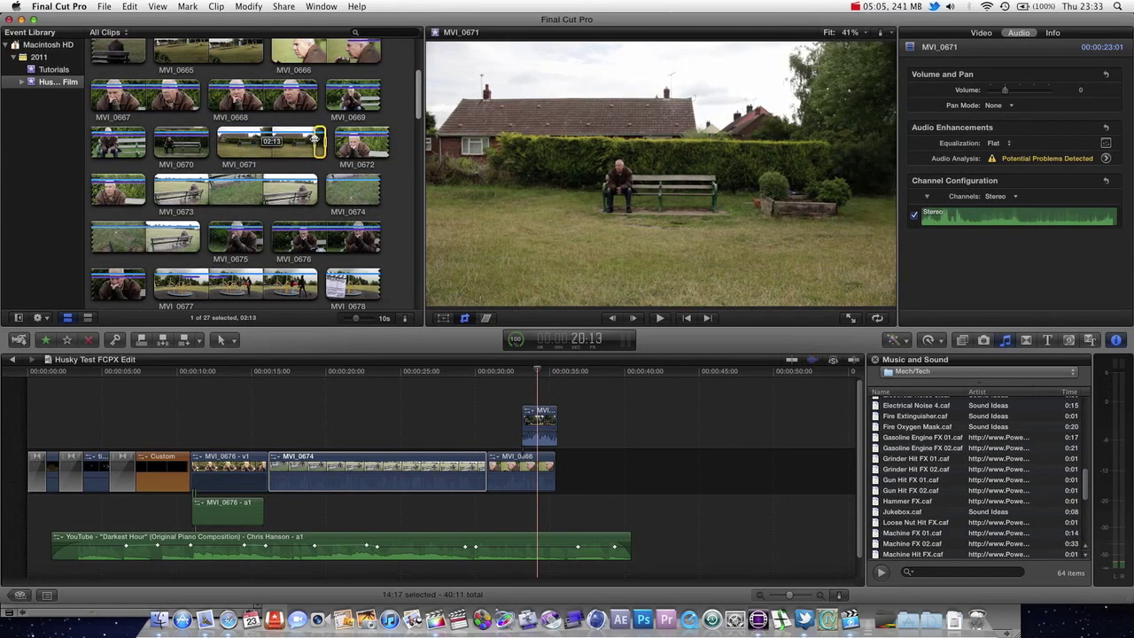
drag(319, 138, 537, 387)
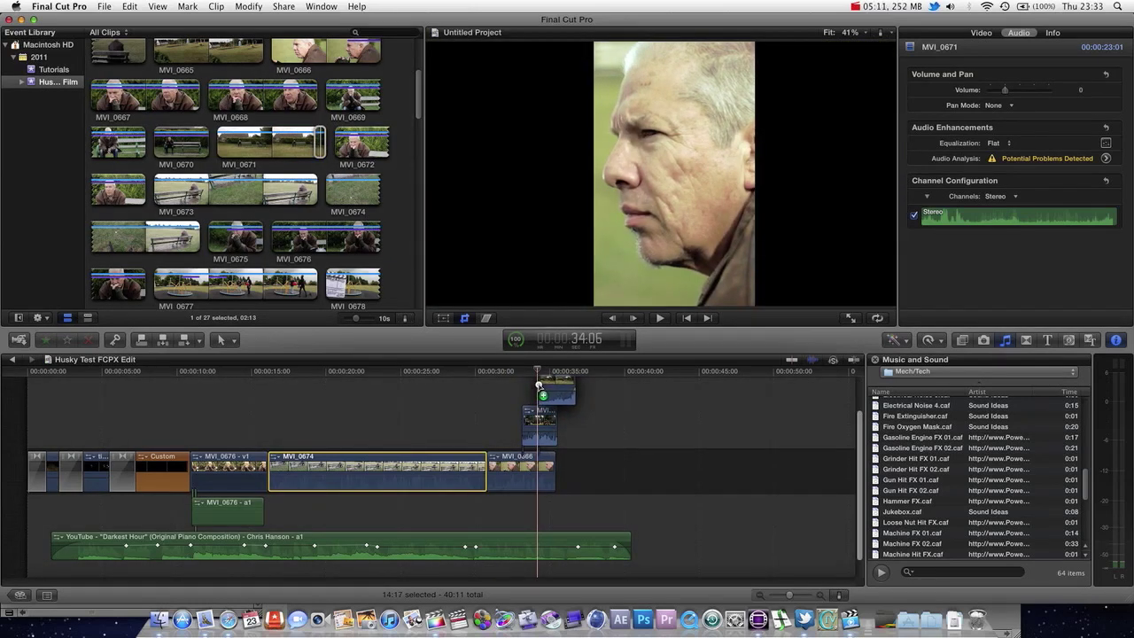
mouse_move(537, 384)
mouse_down()
mouse_move(561, 387)
mouse_move(559, 398)
mouse_move(550, 375)
mouse_move(541, 383)
mouse_up()
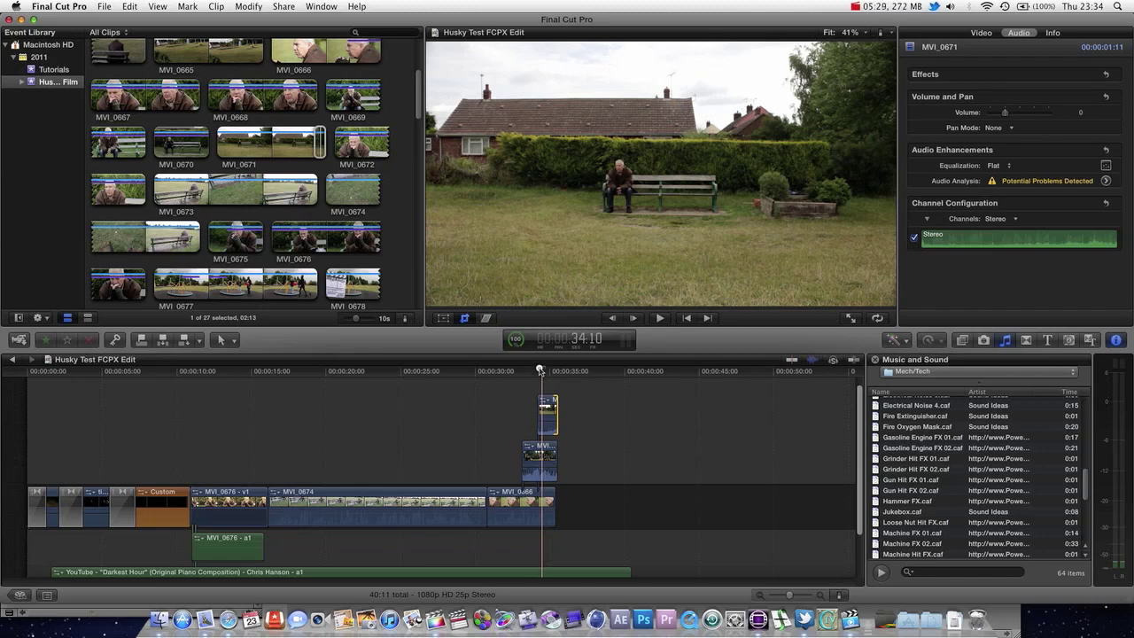
mouse_move(543, 376)
mouse_down()
mouse_move(570, 377)
mouse_move(544, 383)
mouse_up()
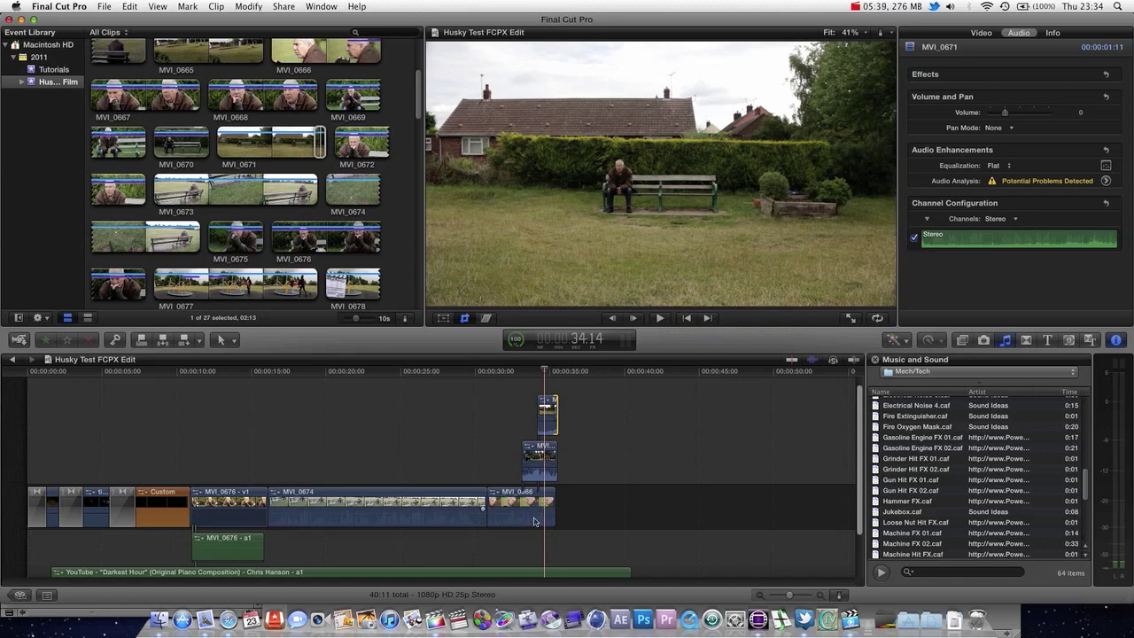
click(541, 378)
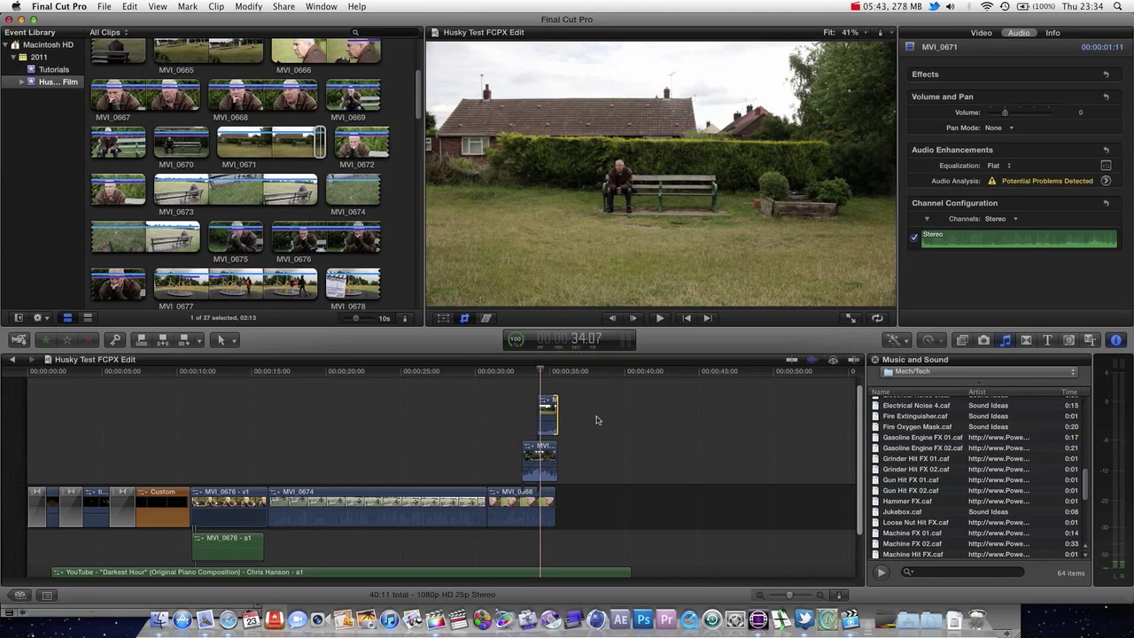
drag(535, 371, 547, 374)
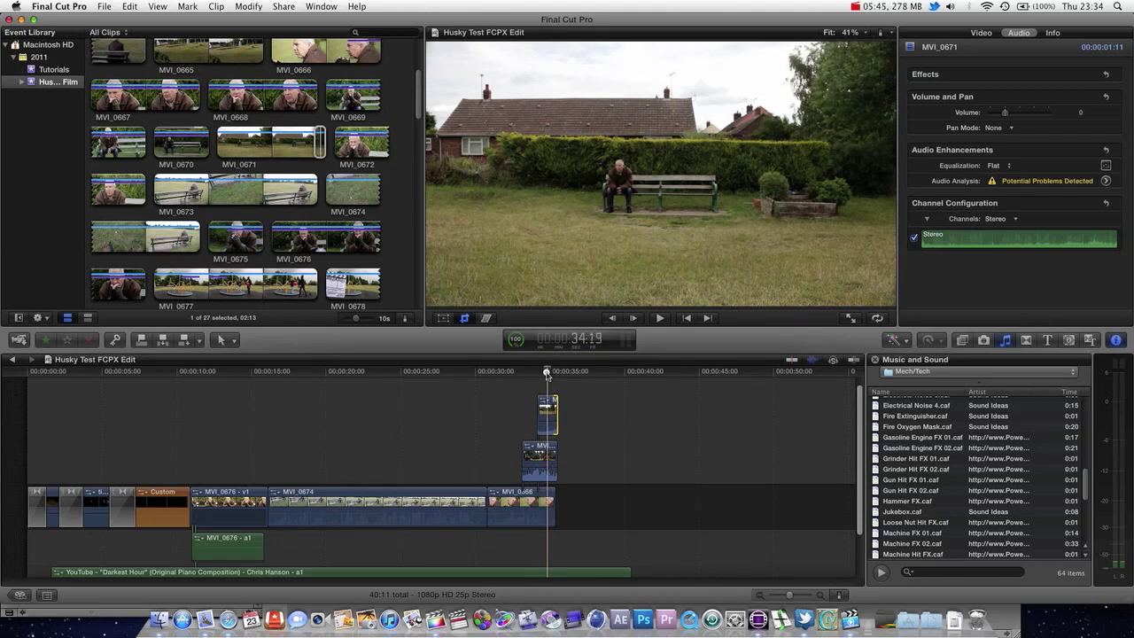
Step: Crop MVI_0671 in from the left to about 1380px so the man and garden show
click(553, 406)
key(shift+c)
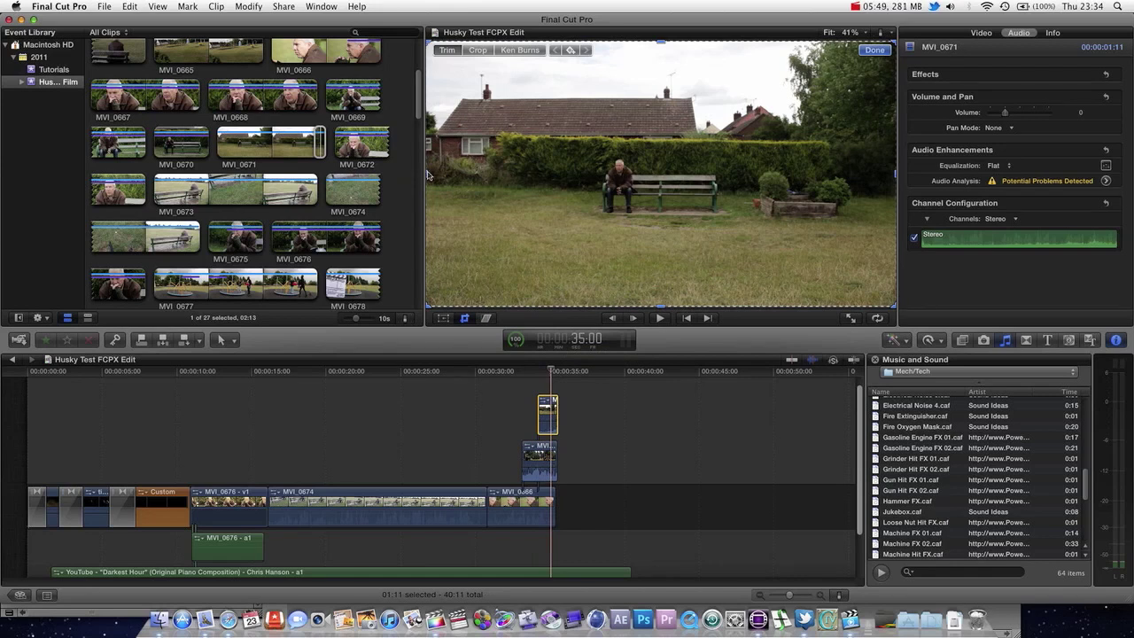
click(478, 50)
drag(428, 175, 637, 182)
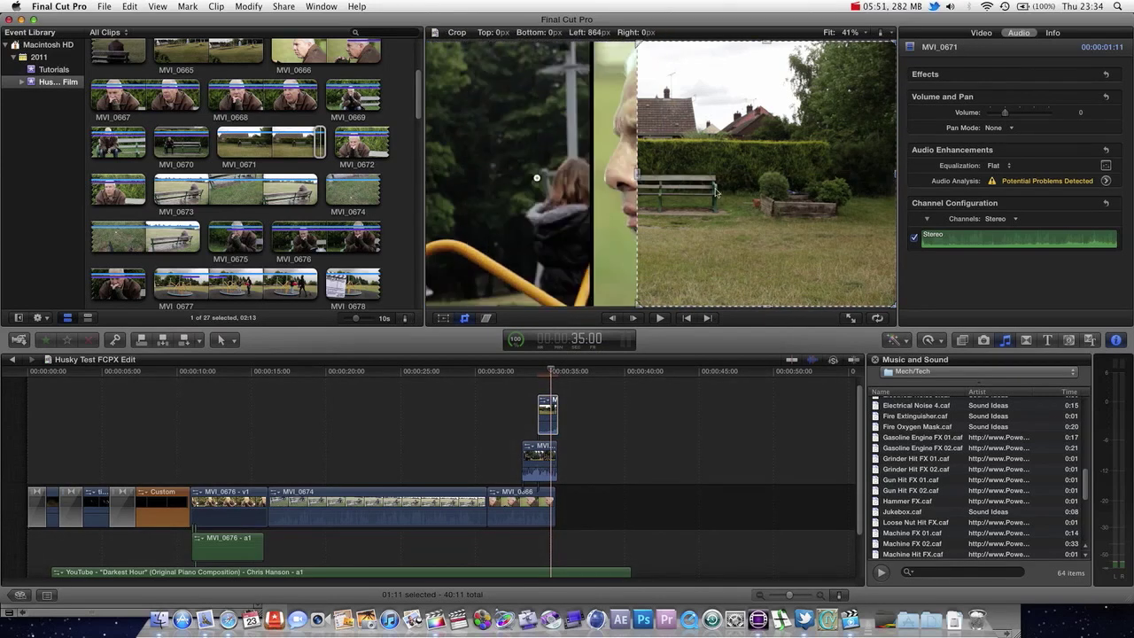
drag(716, 191, 758, 197)
click(613, 390)
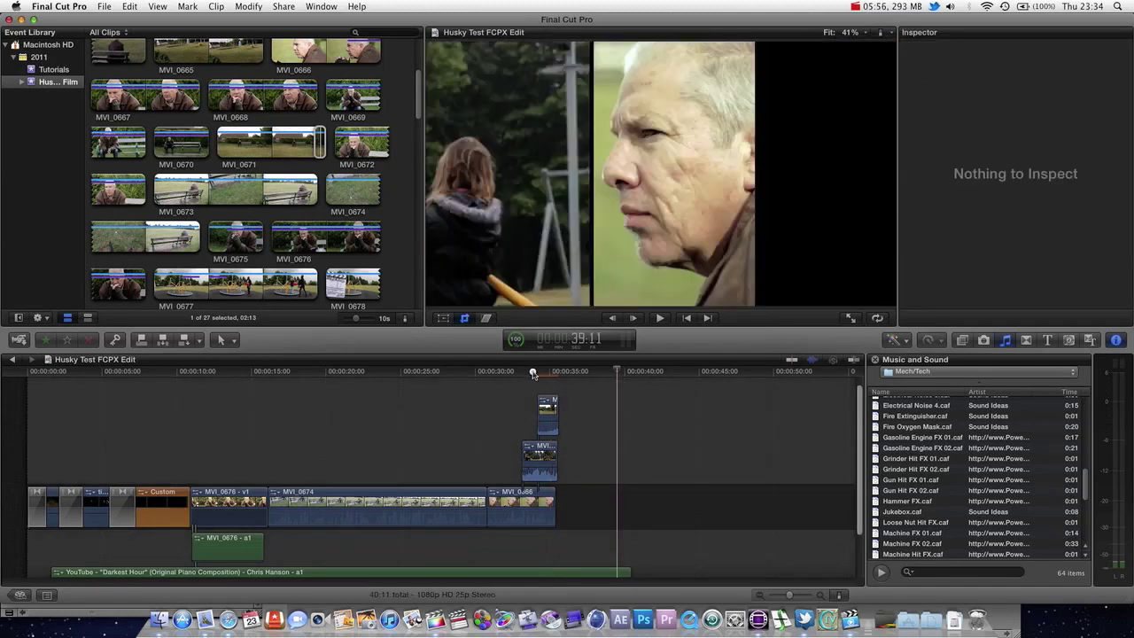
Step: Scrub through the girl, man and garden three-panel split to review it
drag(533, 374, 553, 376)
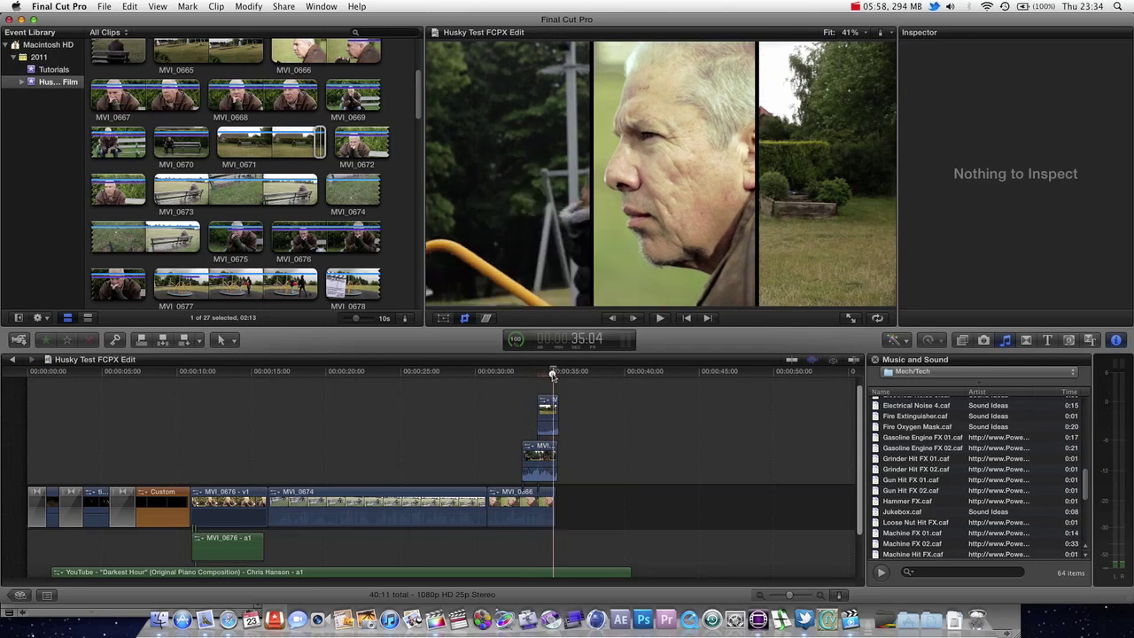
key(Up)
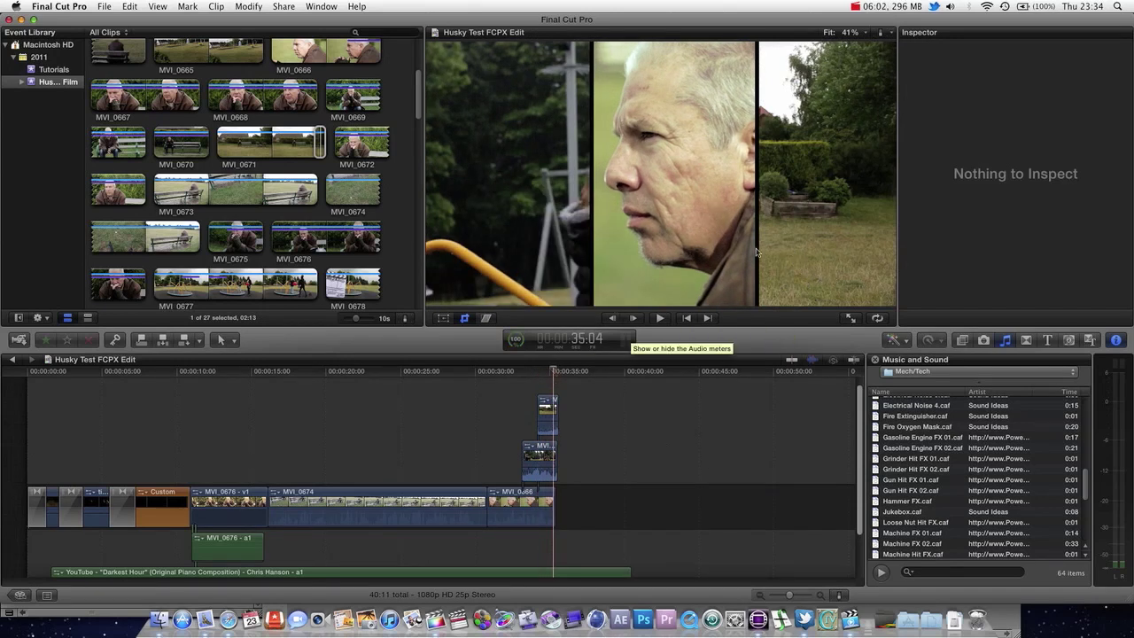
click(531, 373)
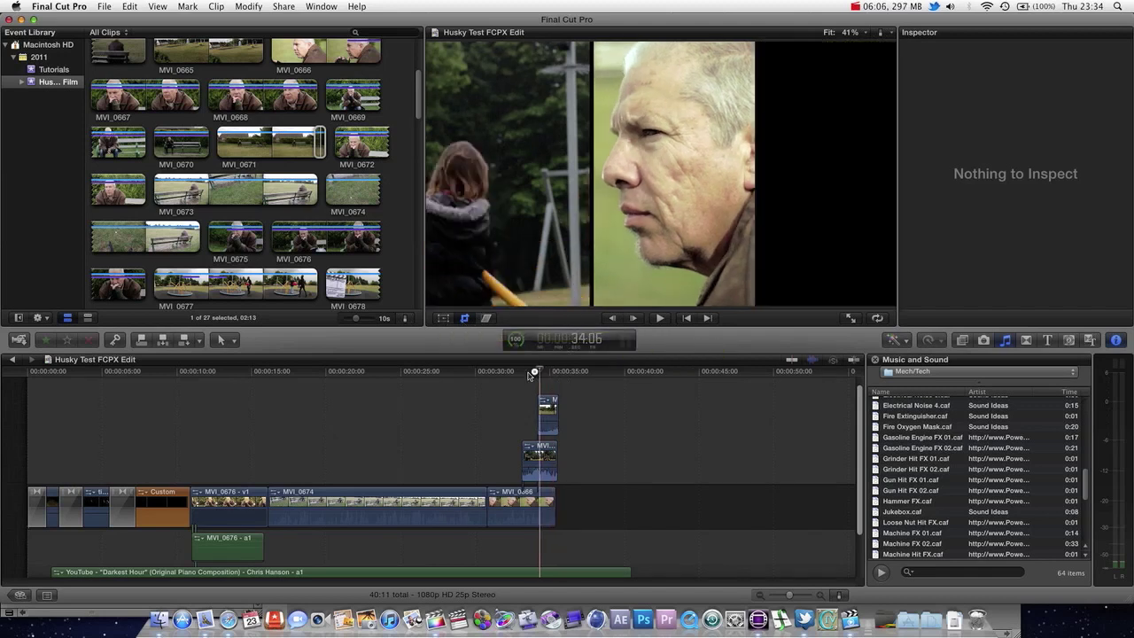
drag(530, 376, 549, 395)
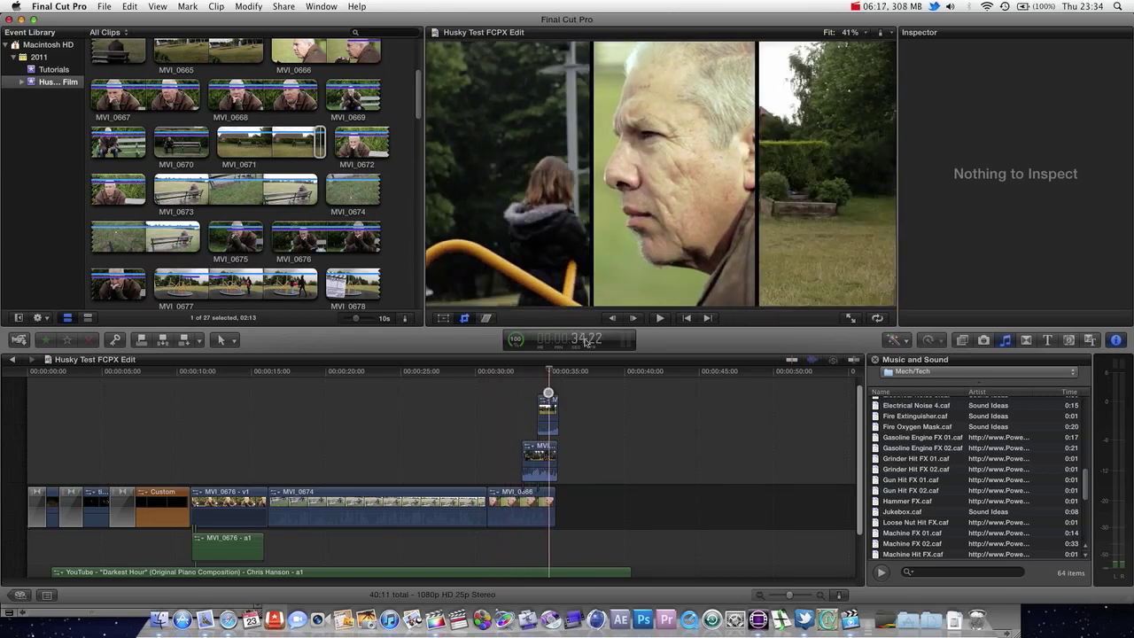
Step: Reposition the right-hand MVI_0671 clip with Transform, sliding it right and then back left
click(809, 245)
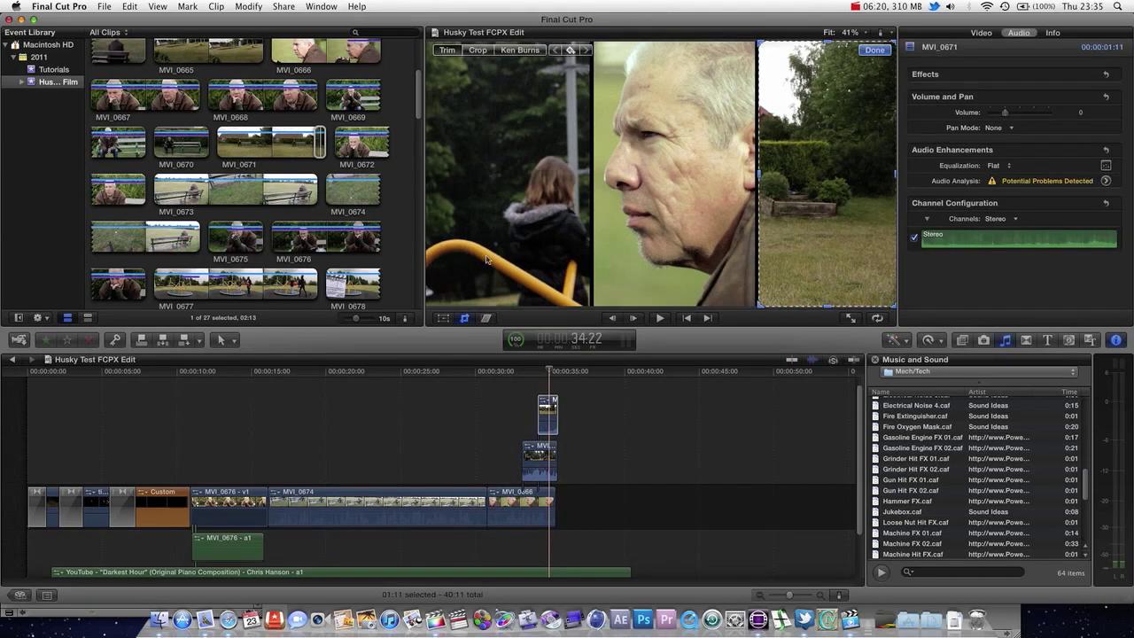
click(441, 317)
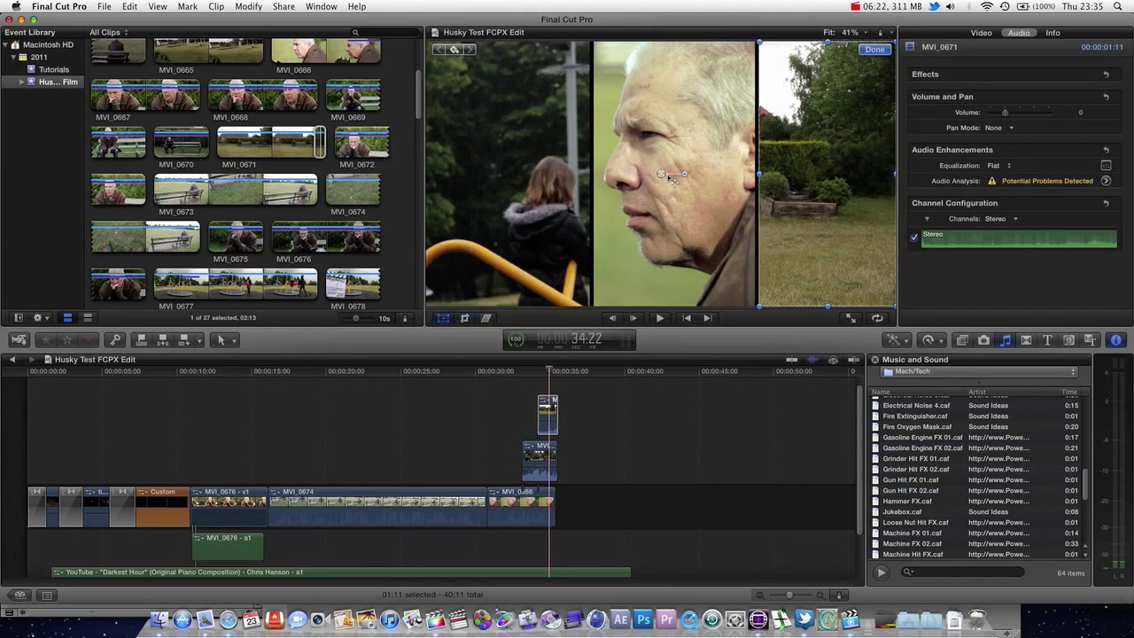
drag(661, 174, 826, 172)
click(465, 318)
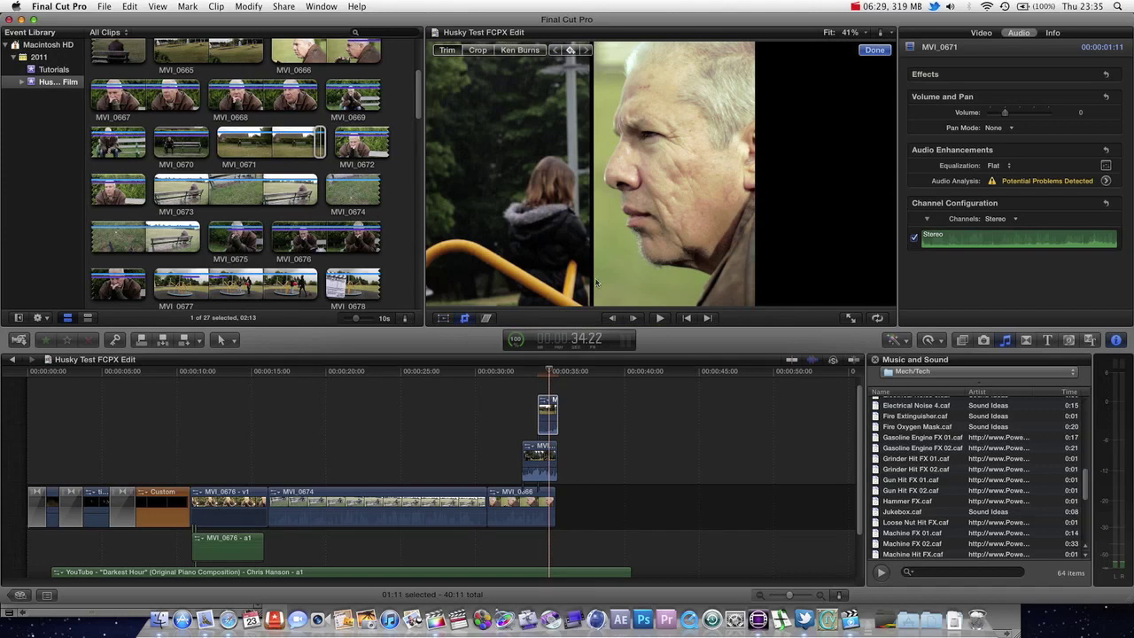
click(443, 317)
drag(838, 176, 529, 172)
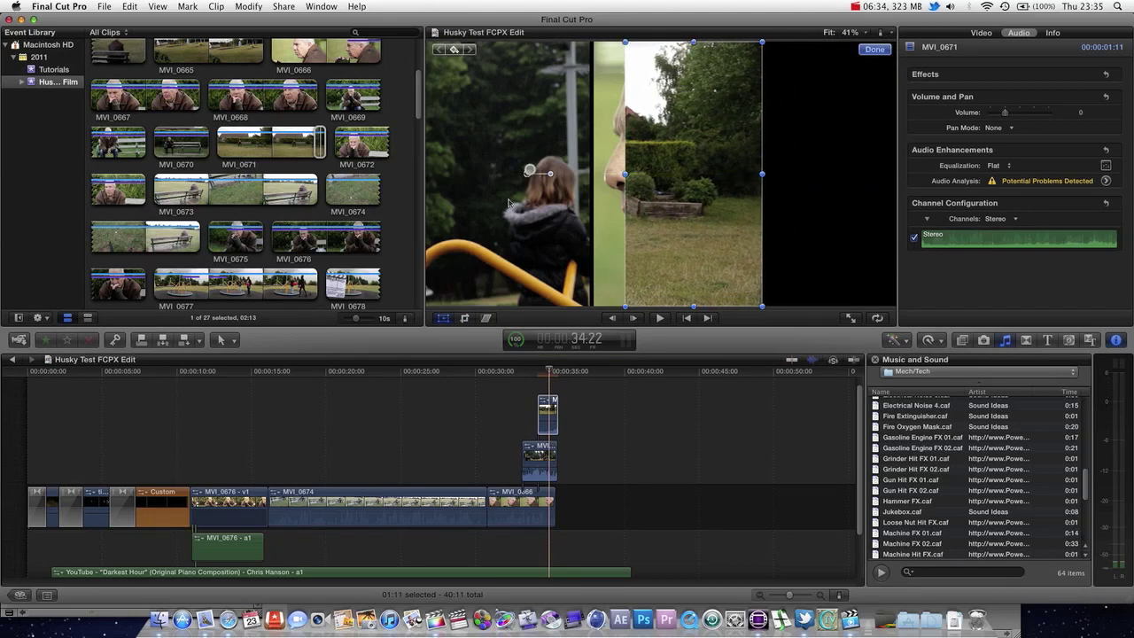
Step: Crop MVI_0671's left and right edges to frame the man on the bench before the house
click(465, 317)
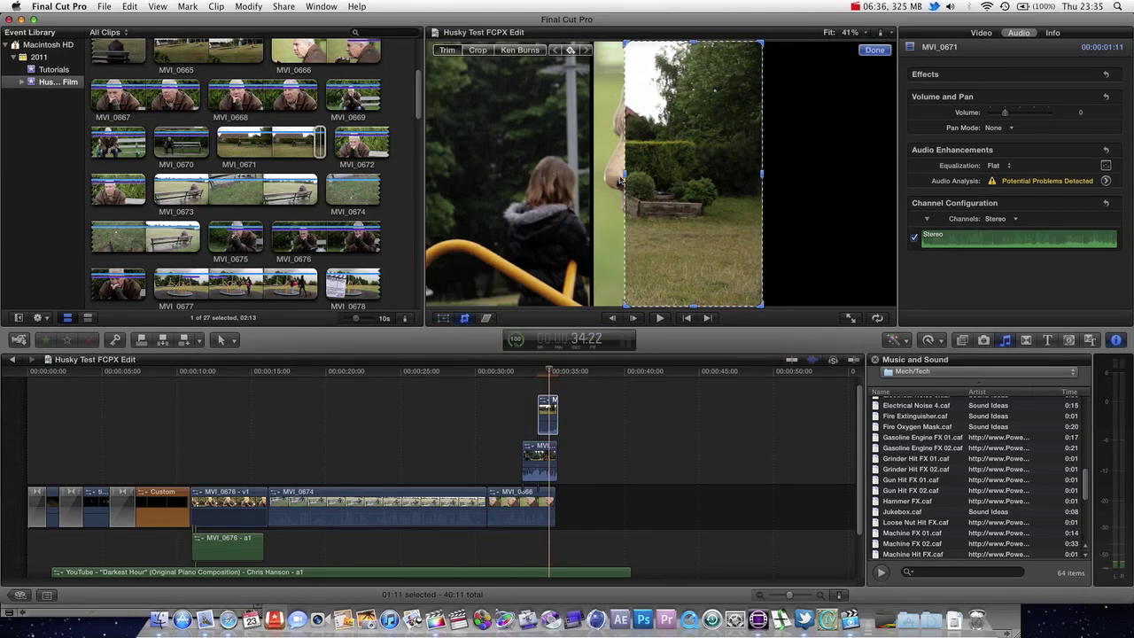
drag(626, 176, 445, 173)
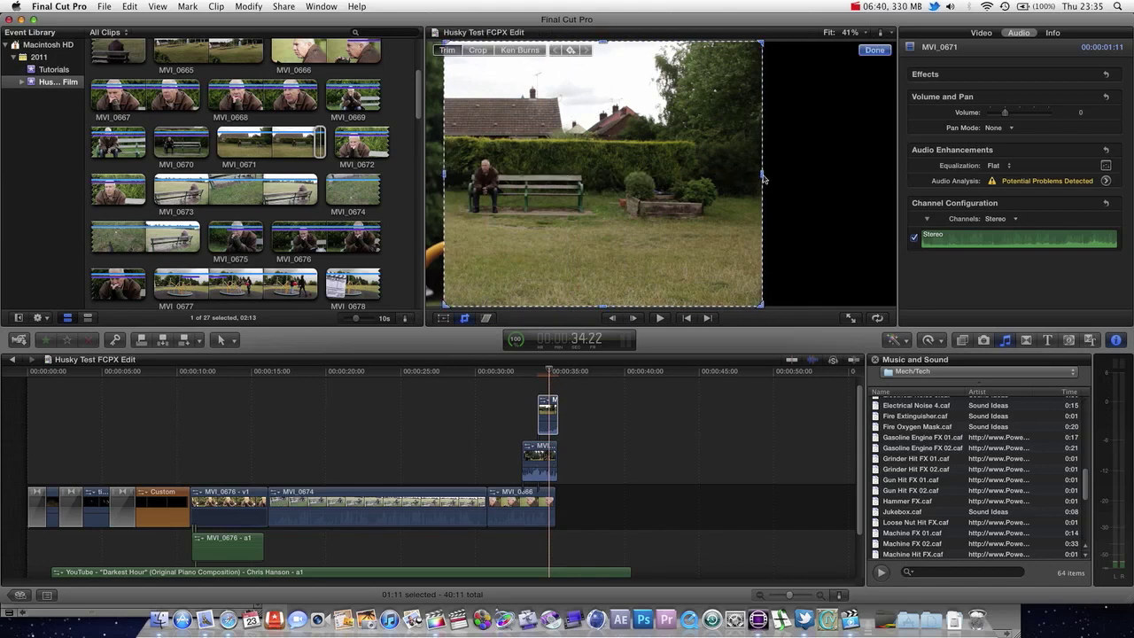
drag(764, 179, 870, 176)
click(443, 317)
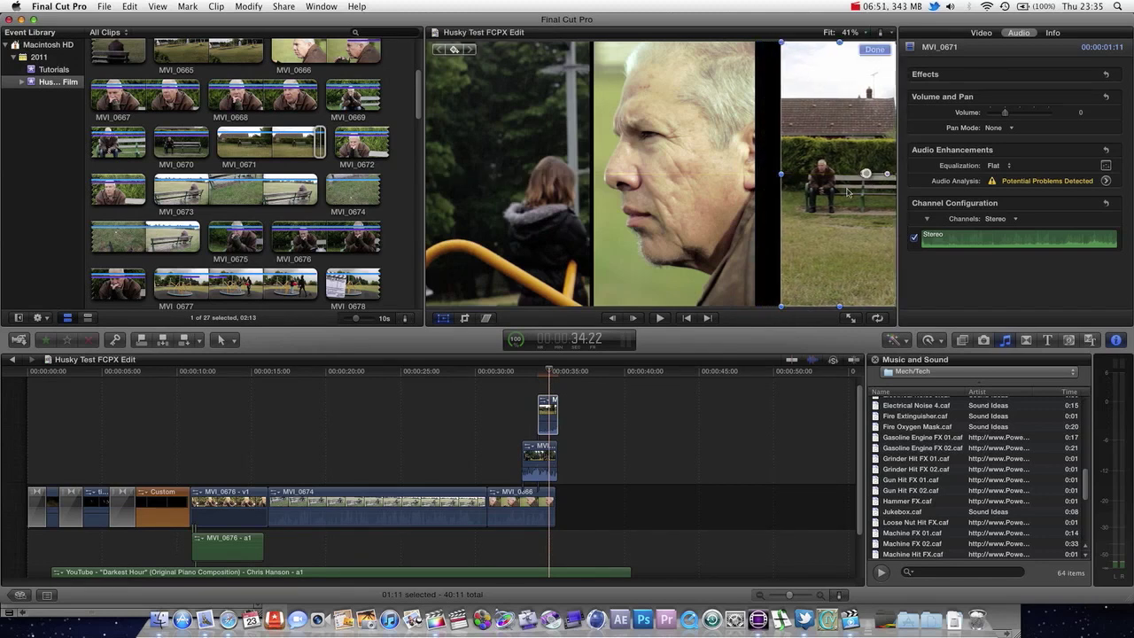
click(464, 318)
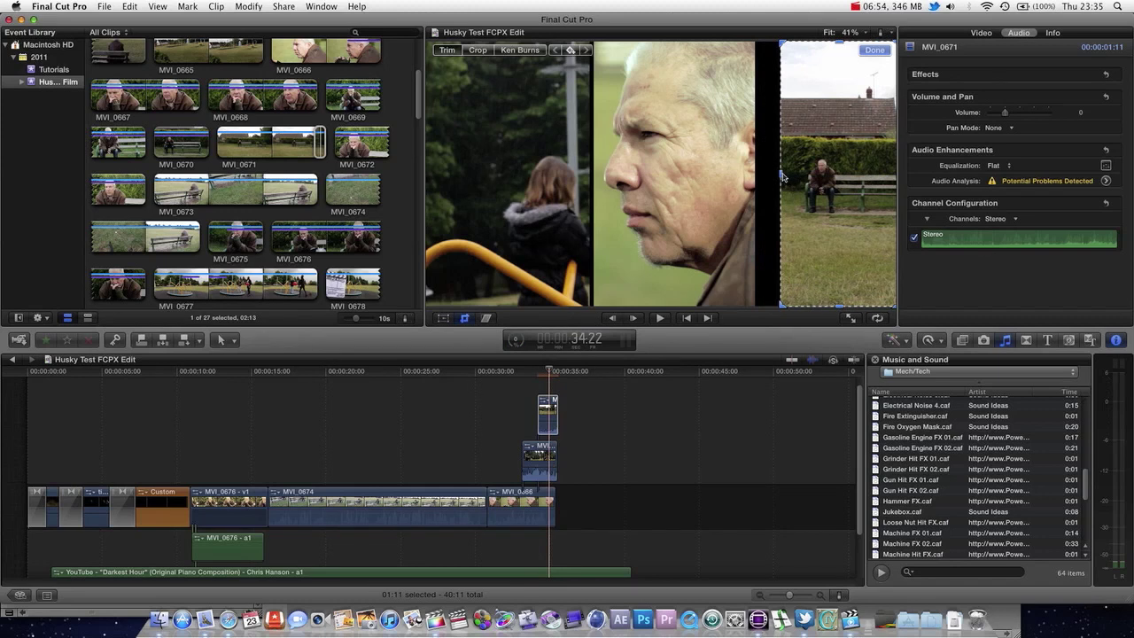
drag(781, 176, 759, 177)
drag(546, 376, 565, 374)
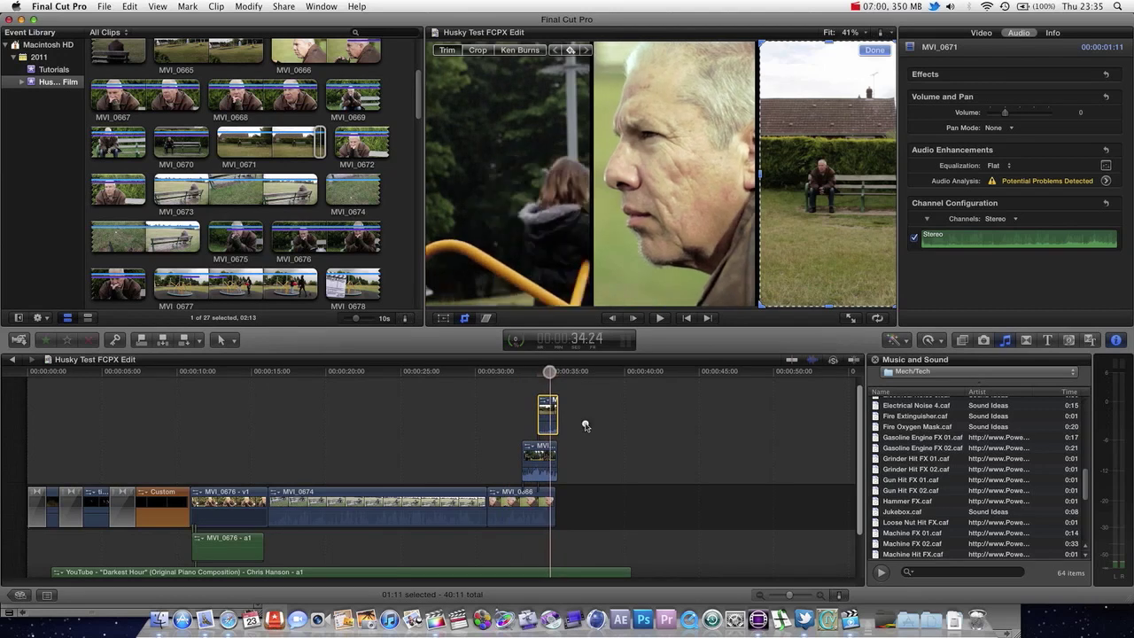
Step: Deselect the clip and play back the split screen to review it
click(585, 424)
drag(522, 381, 451, 380)
key(space)
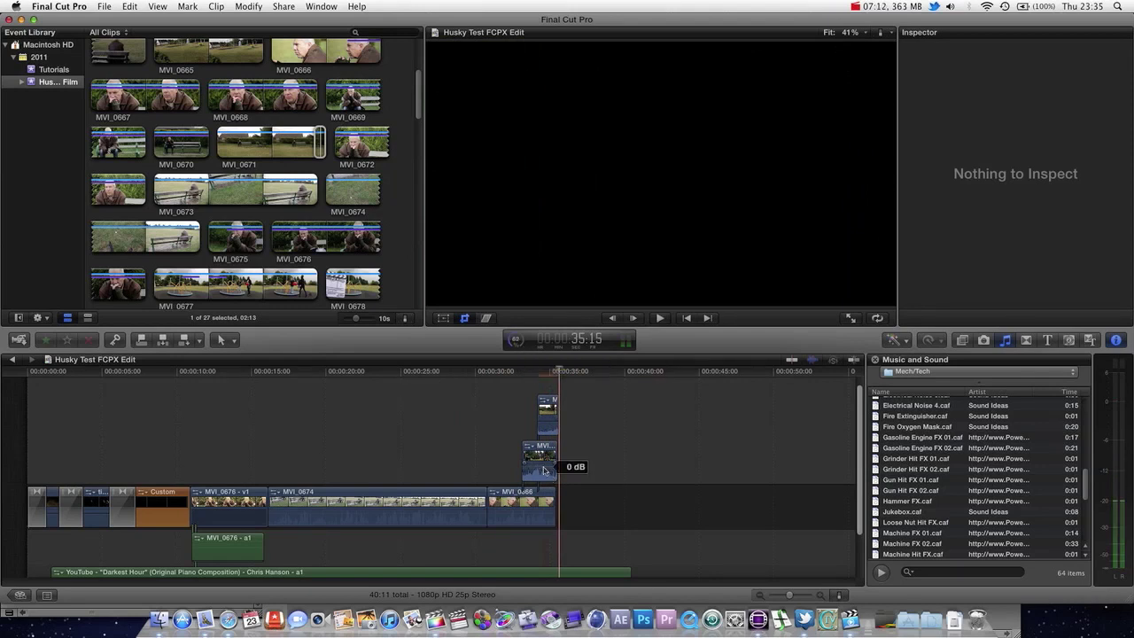
Step: Lower the two connected clips' volume lines to -33 dB and -41 dB, then scrub back to review
drag(544, 468, 544, 476)
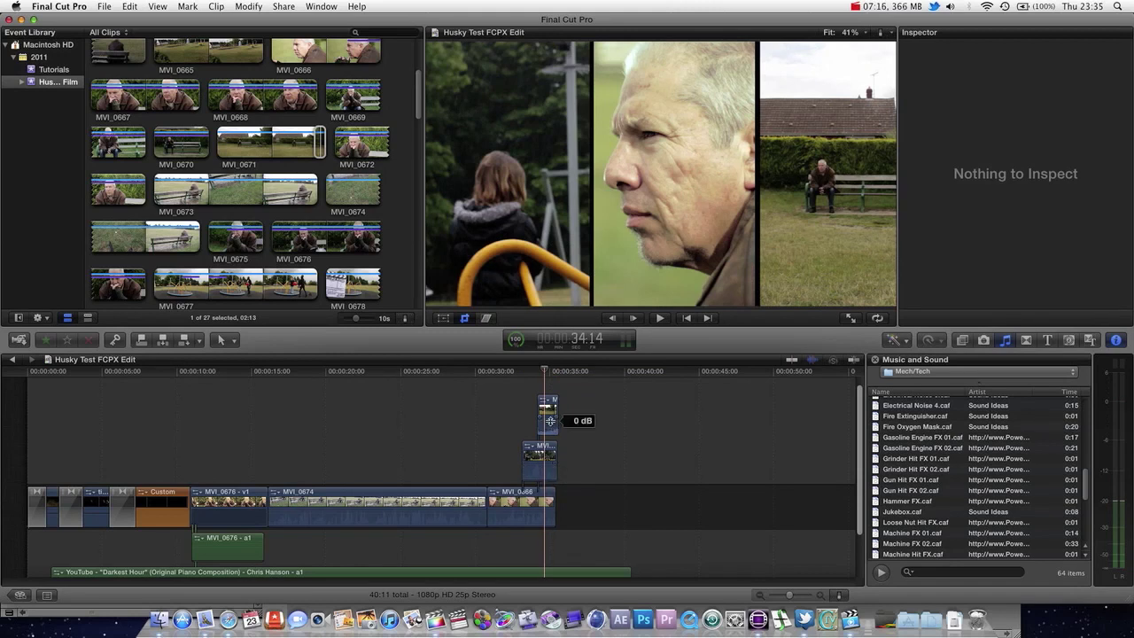
drag(551, 421, 550, 436)
mouse_move(545, 373)
mouse_down()
mouse_move(508, 373)
mouse_move(552, 385)
mouse_move(502, 384)
mouse_move(548, 385)
mouse_up()
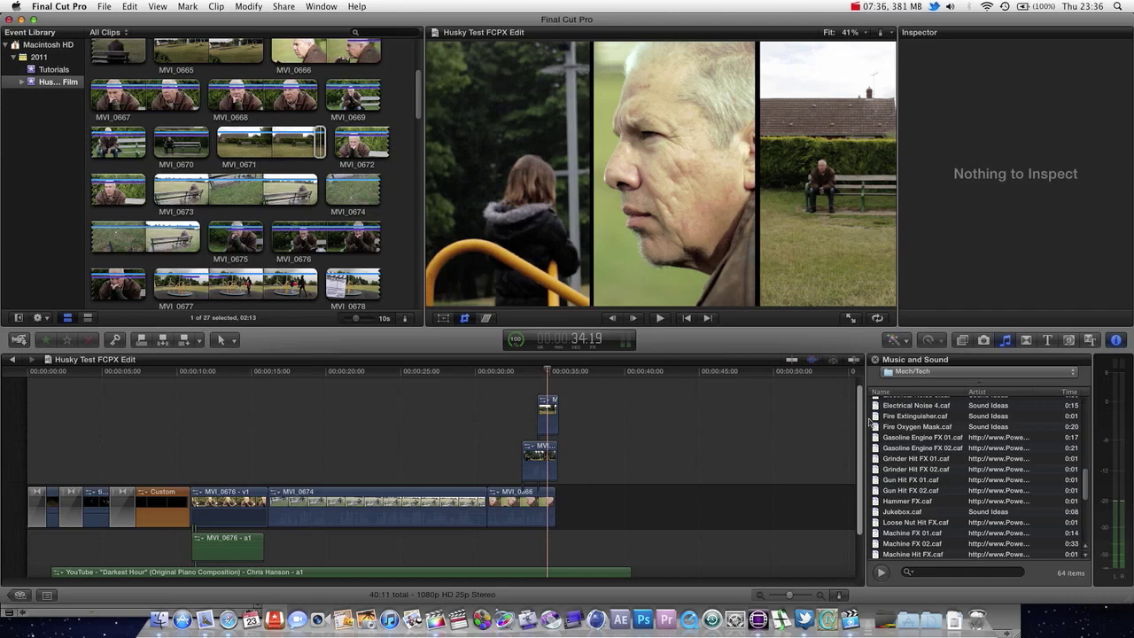
Step: Scrub to find where the three panels start, then drag MVI_0674 after MVI_0666 in the storyline
scroll(862, 418, down, 3)
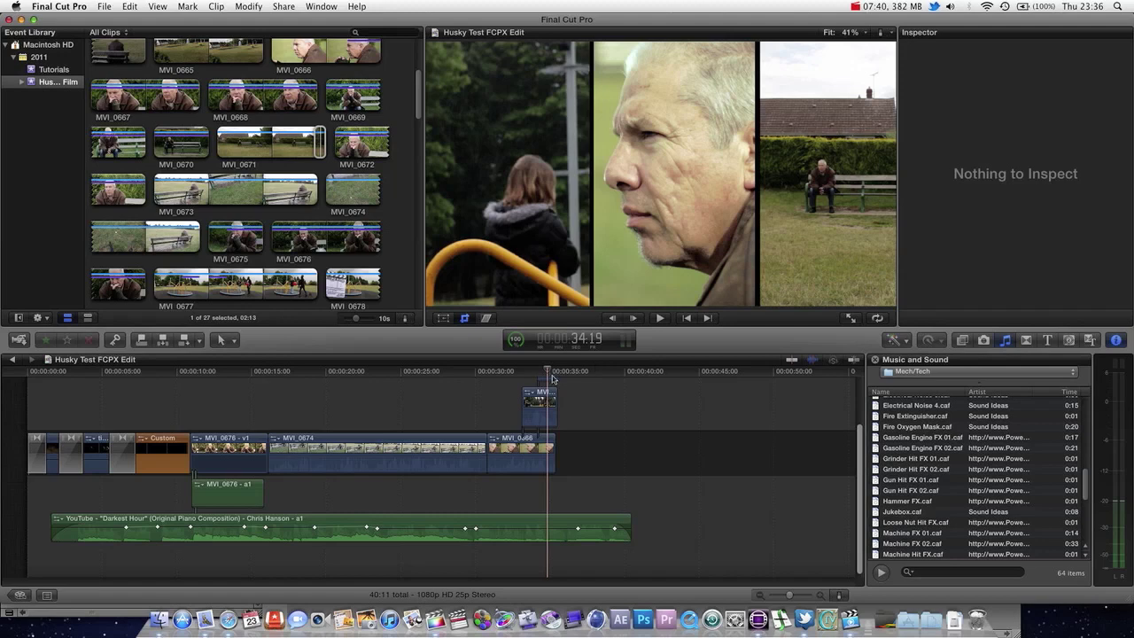
mouse_move(546, 375)
mouse_down()
mouse_move(479, 370)
mouse_move(549, 370)
mouse_up()
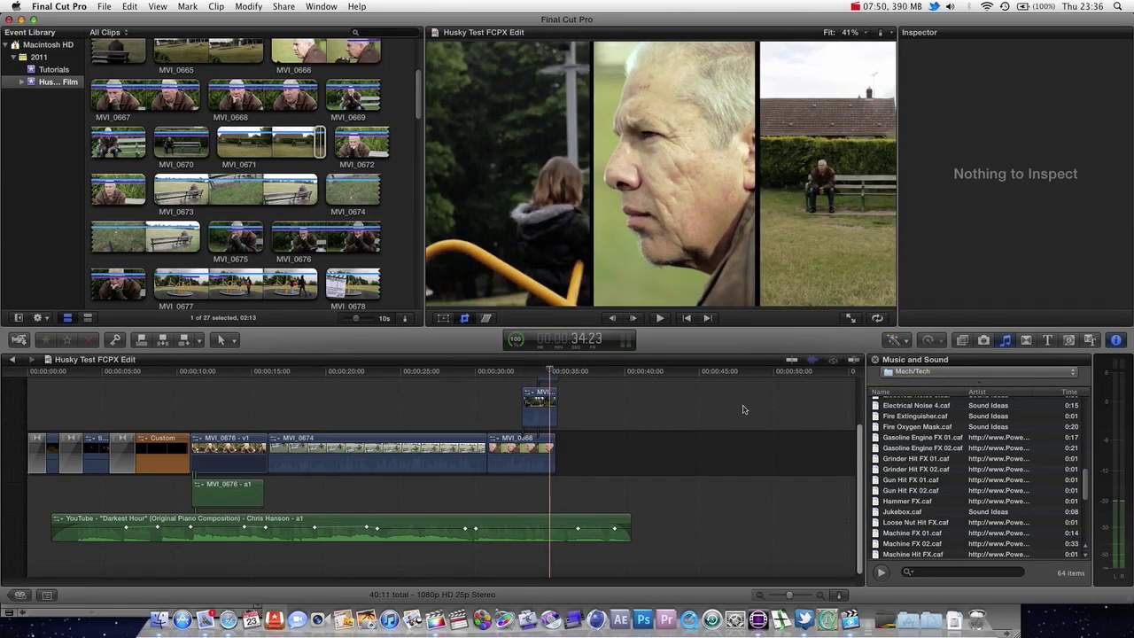
mouse_move(549, 373)
mouse_down()
mouse_move(510, 377)
mouse_move(532, 376)
mouse_up()
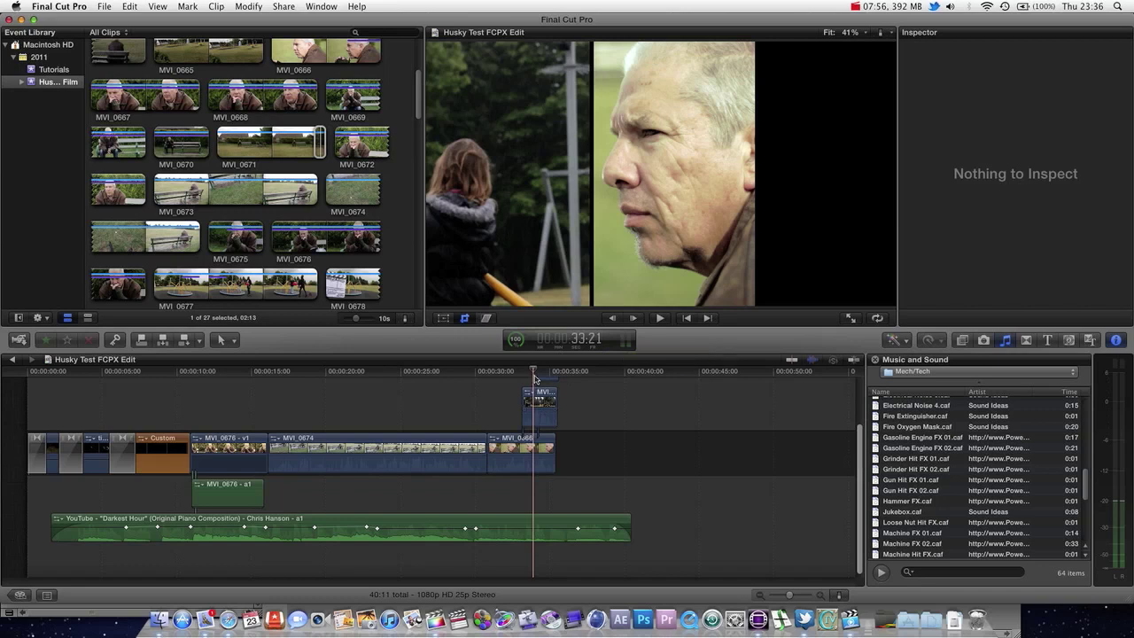
mouse_move(534, 379)
mouse_down()
mouse_move(555, 377)
mouse_move(528, 377)
mouse_up()
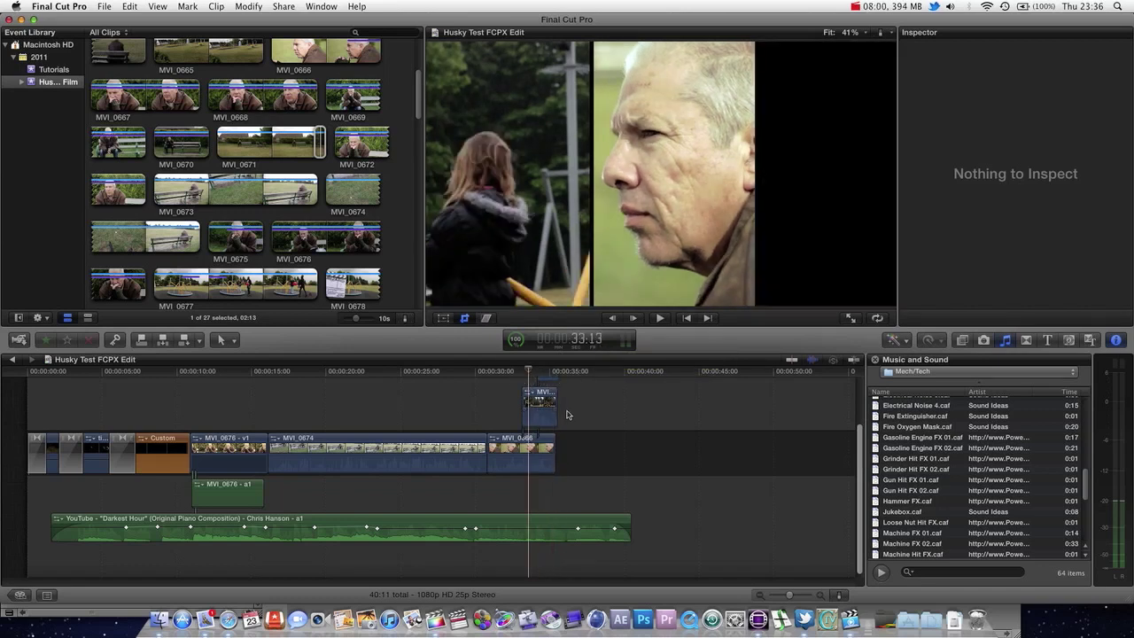
drag(550, 370, 553, 369)
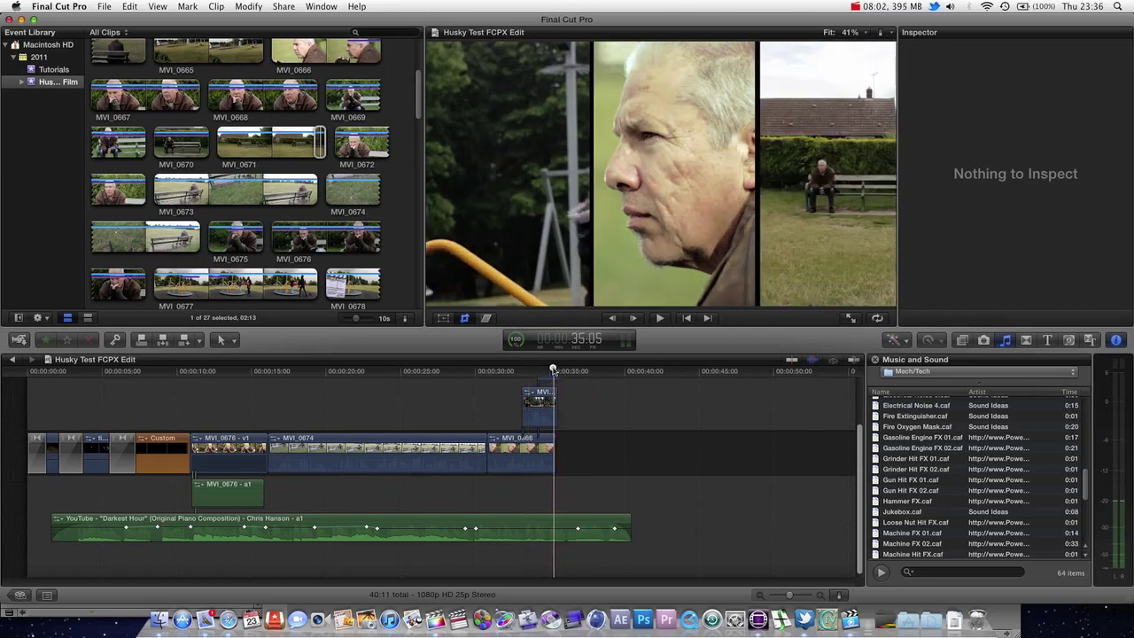
drag(335, 433, 559, 452)
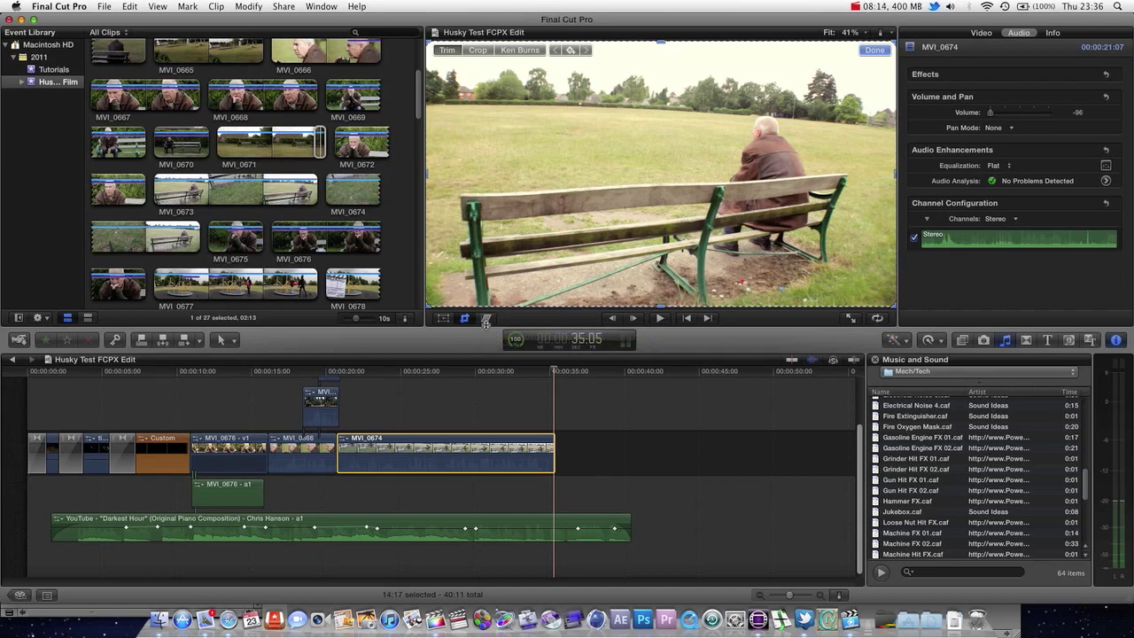
Step: Turn on Distort and try dragging MVI_0674's top-left and bottom-right corners and bottom edge, undoing the last try
click(486, 320)
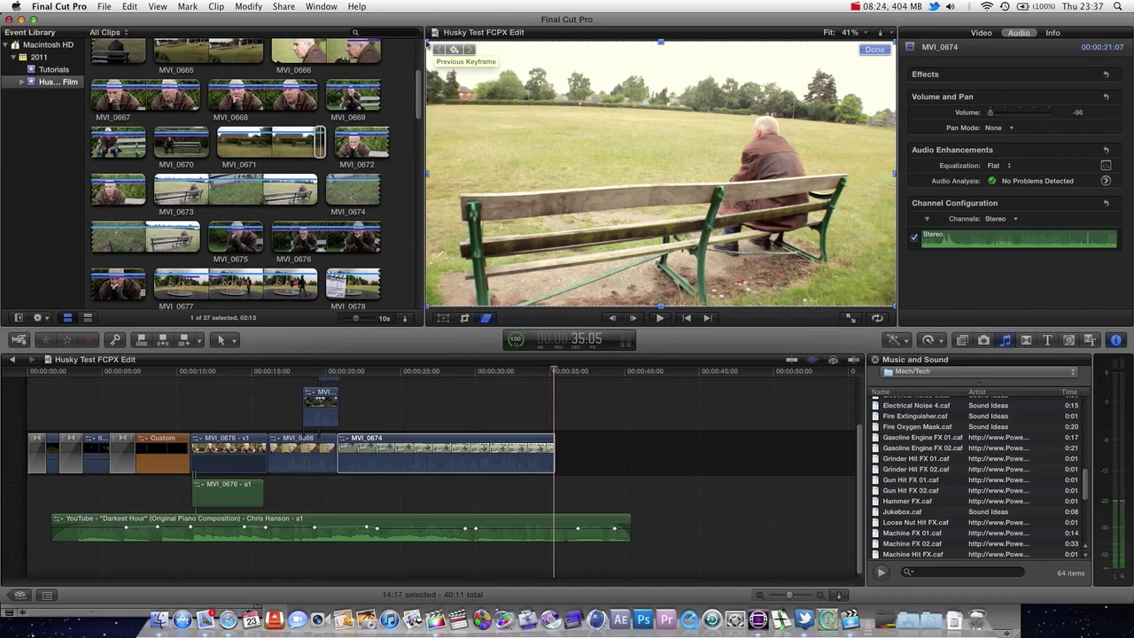
drag(428, 45, 507, 98)
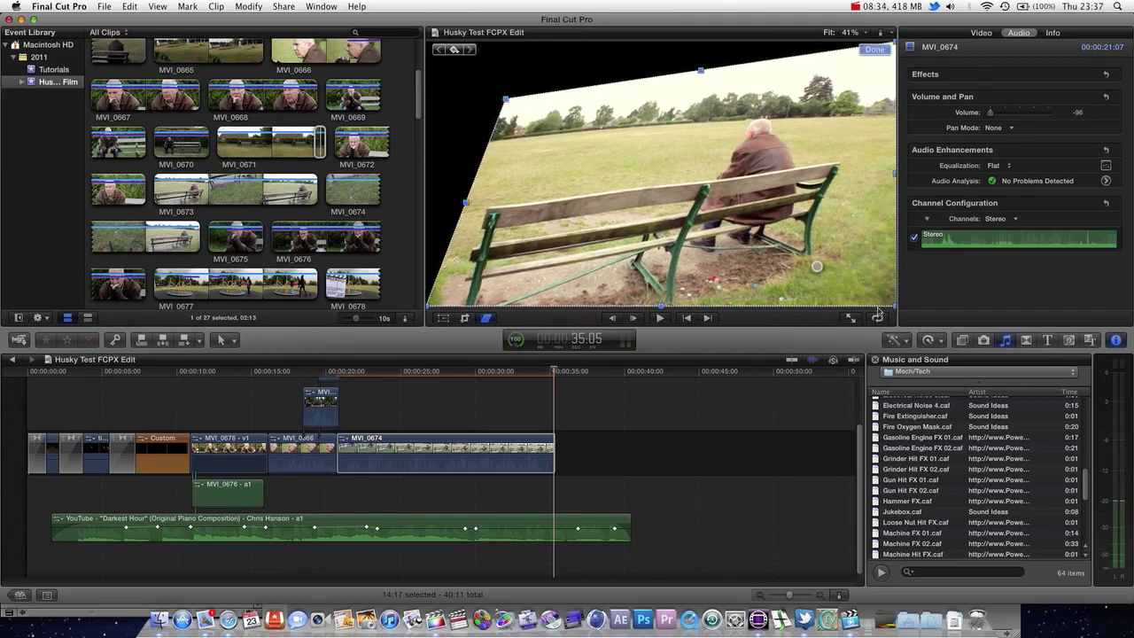
drag(895, 309, 818, 278)
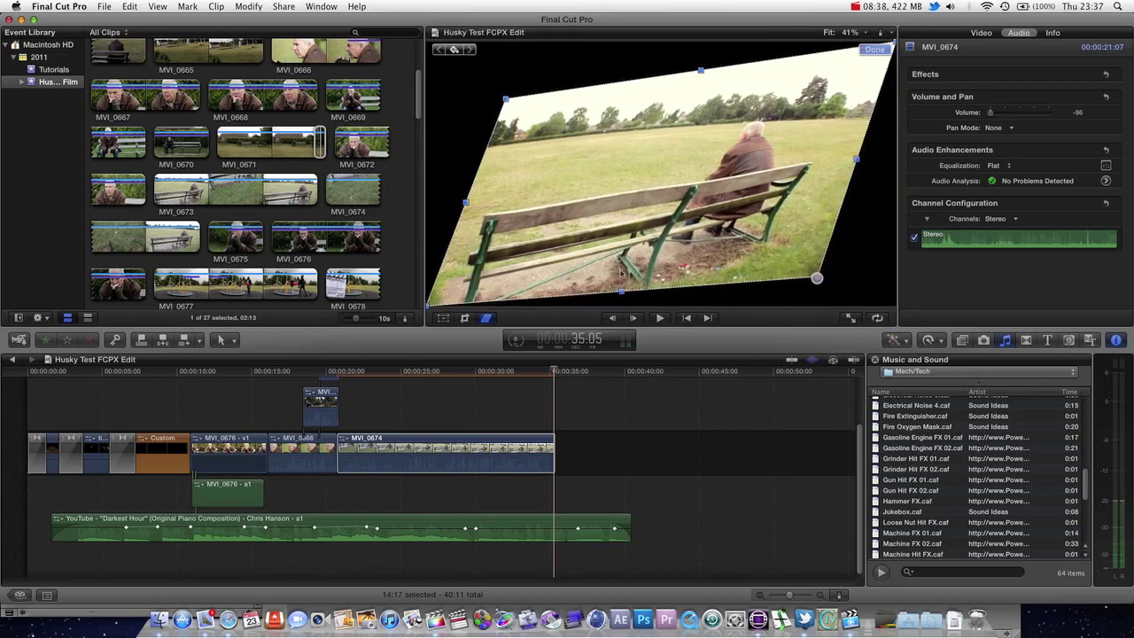
drag(621, 287, 670, 297)
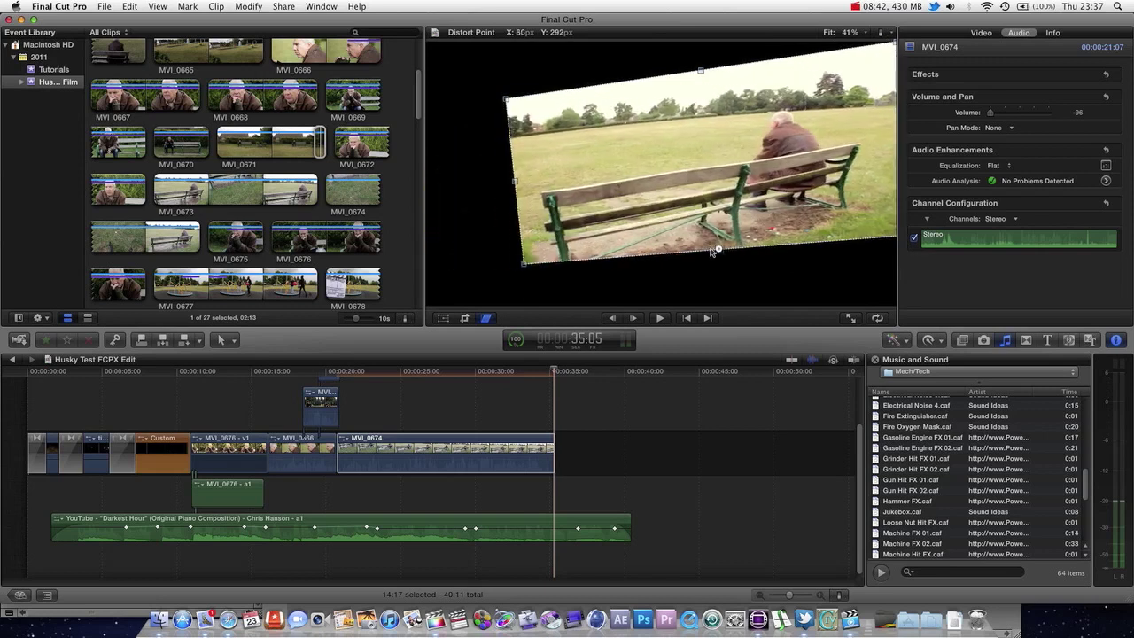
drag(613, 250, 611, 248)
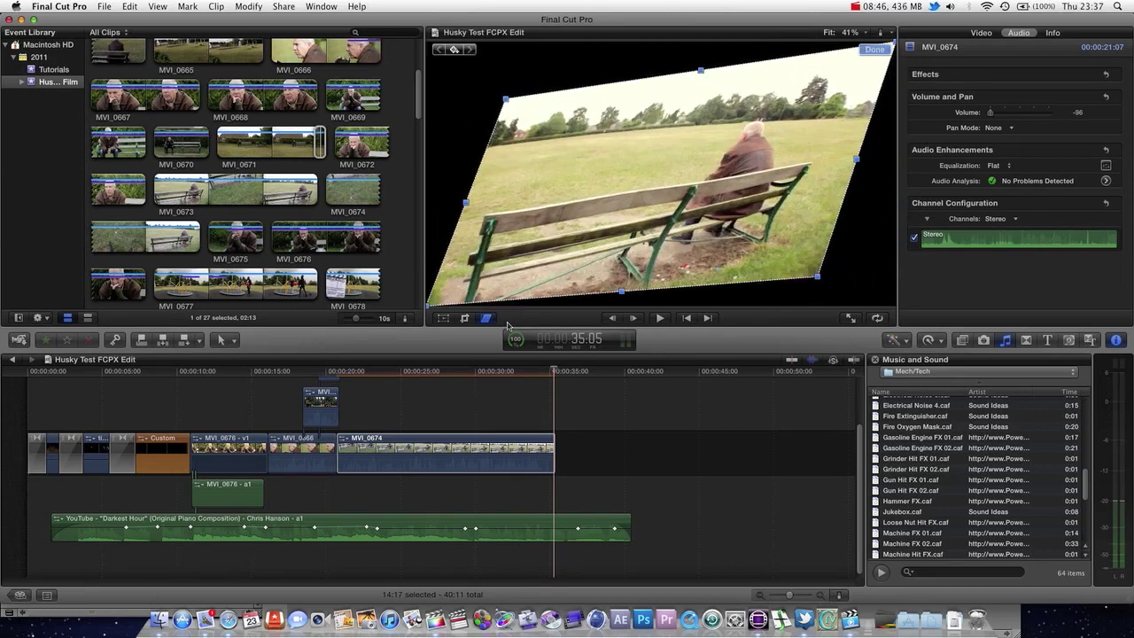
key(super+z)
key(super+z)
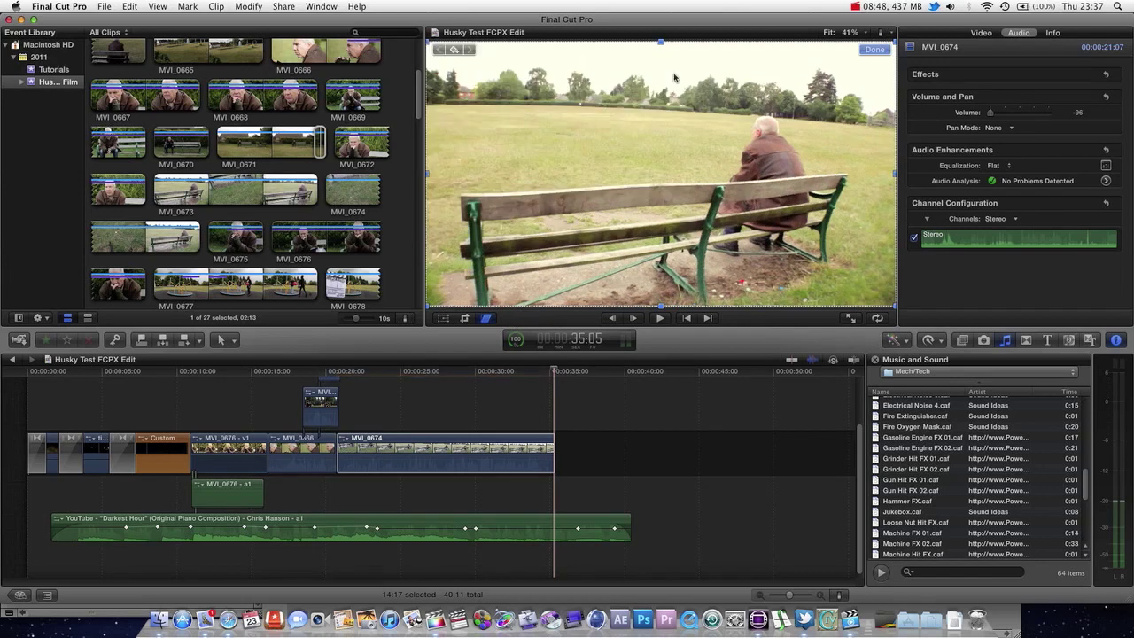
Step: After undoing top and left edge skews, drop the top-right corner down-left for a slanted perspective
drag(664, 45, 790, 86)
drag(488, 209, 428, 119)
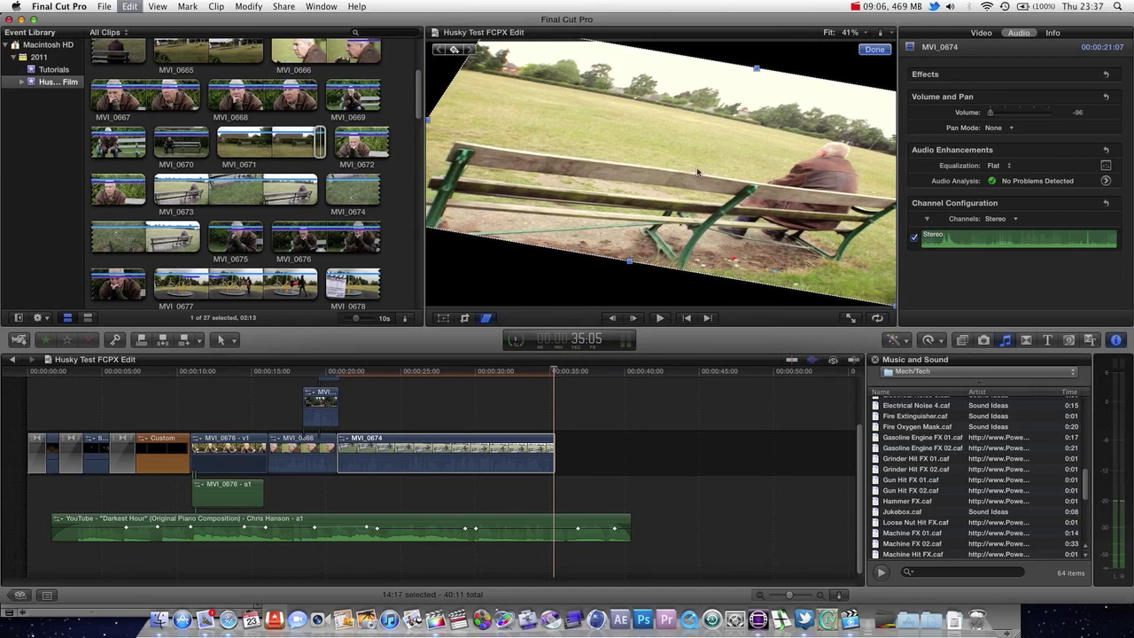
key(super+z)
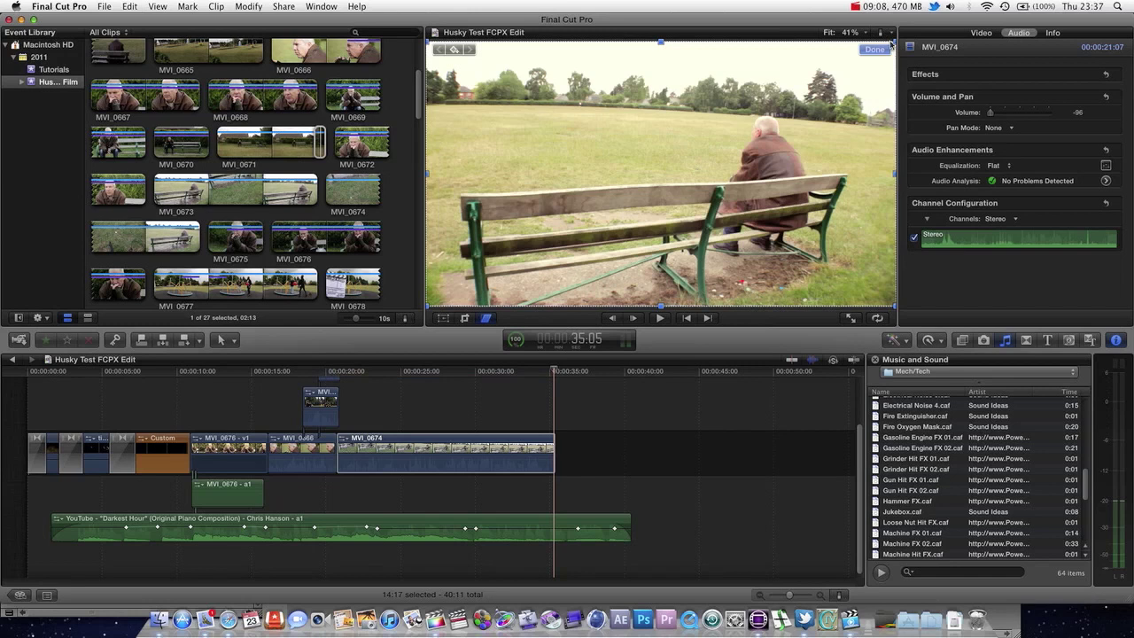
drag(895, 43, 719, 113)
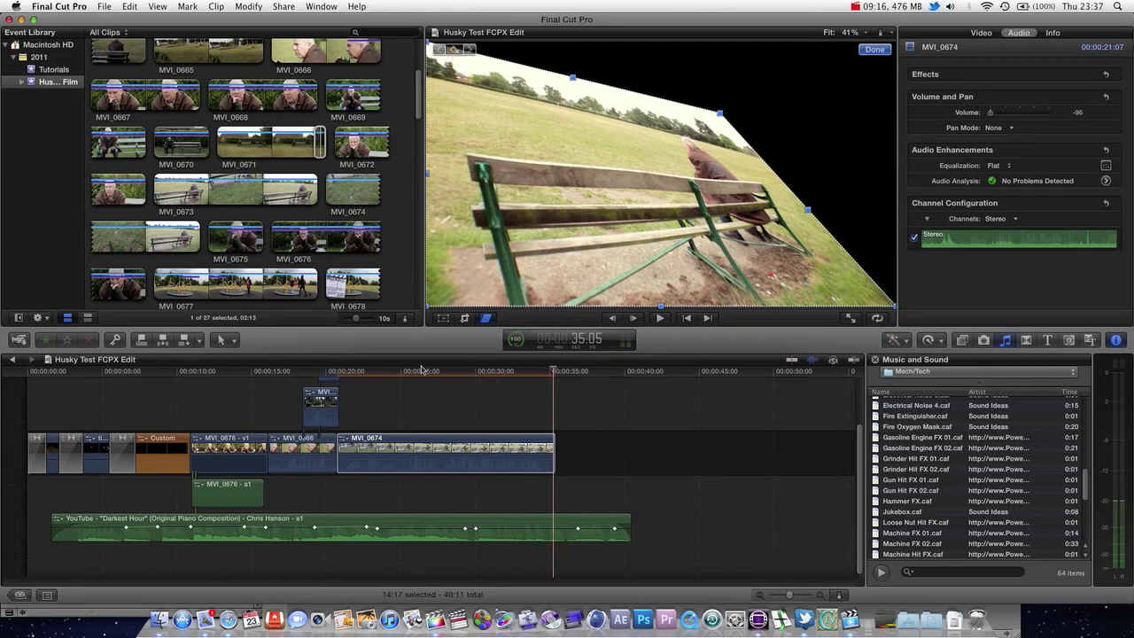
Step: Pull the top-right distort corner back near the frame edge and set the viewer zoom to Fit
drag(422, 369, 337, 371)
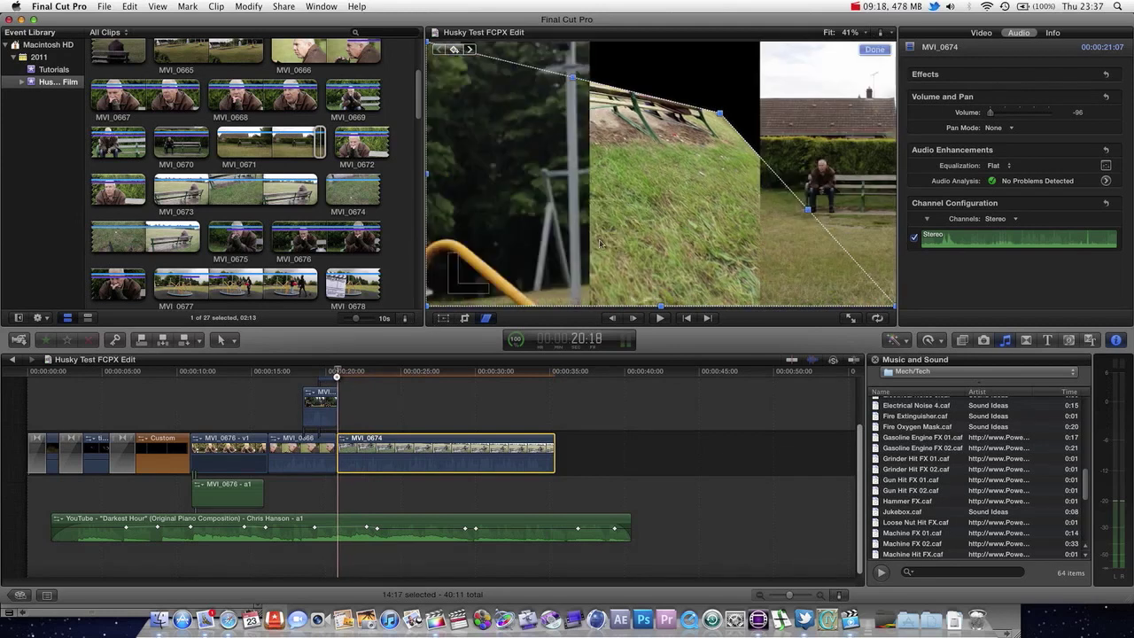
drag(720, 113, 896, 41)
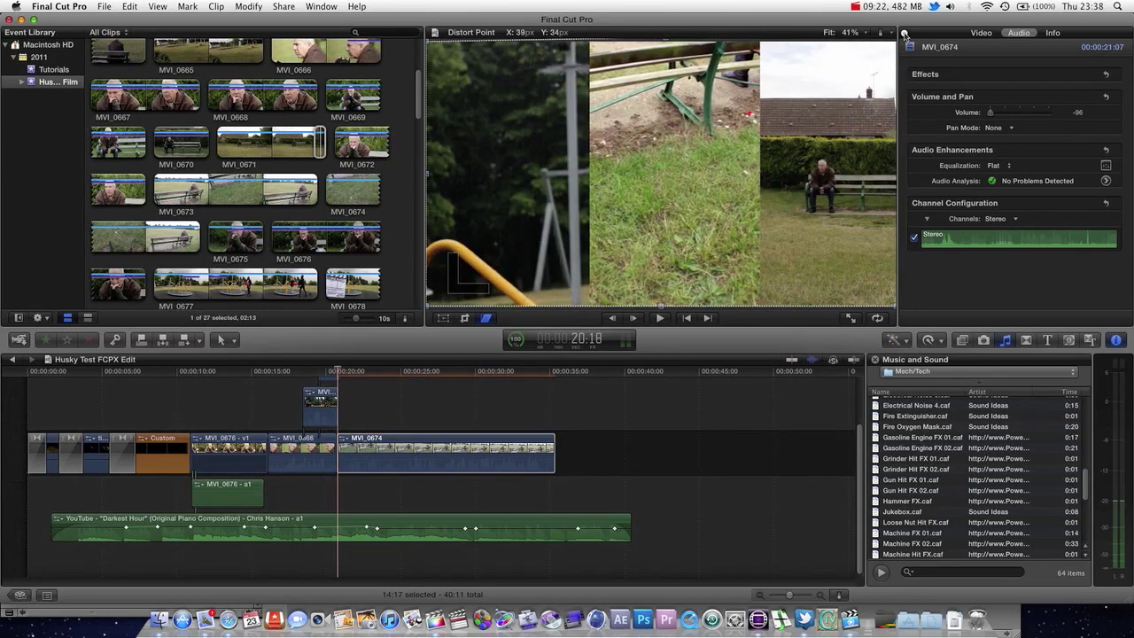
key(q)
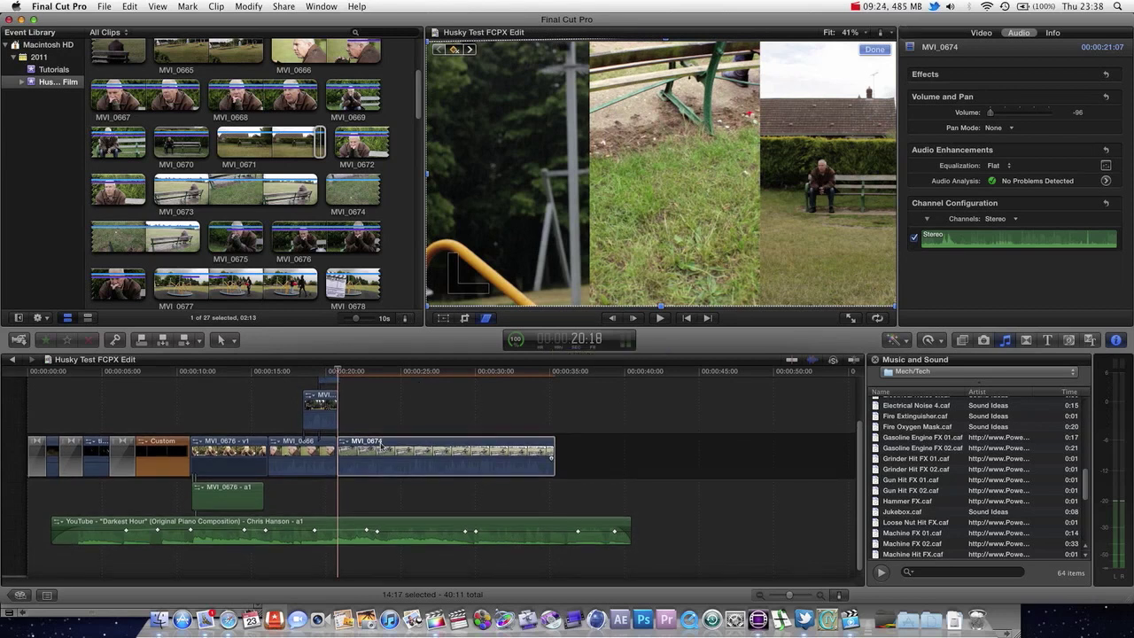
key(super+equal)
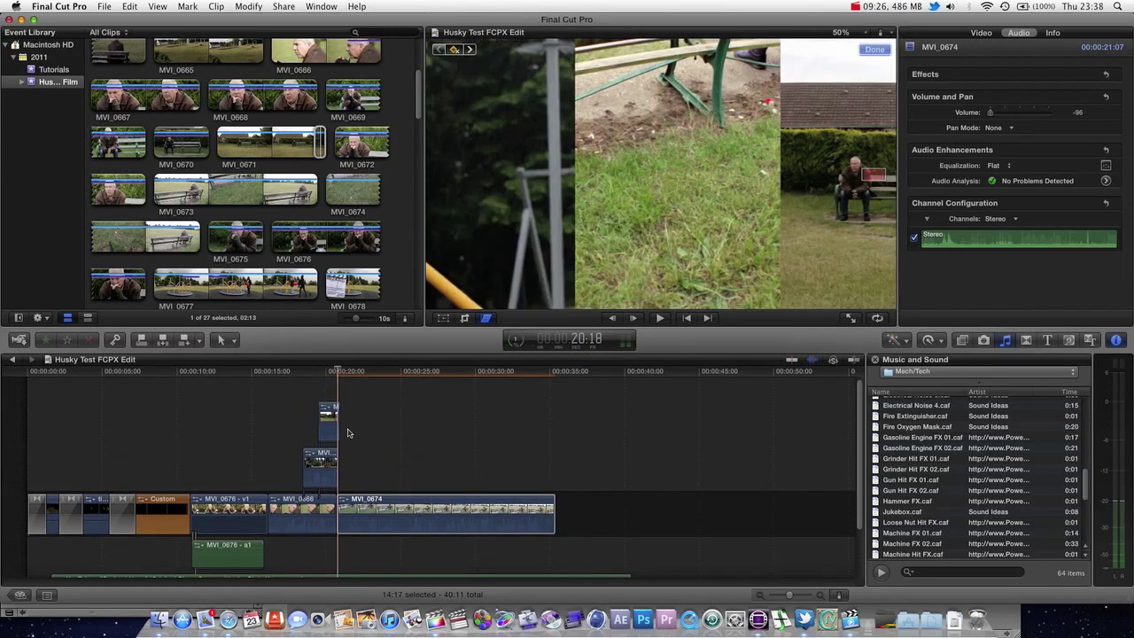
key(super+minus)
key(super+minus)
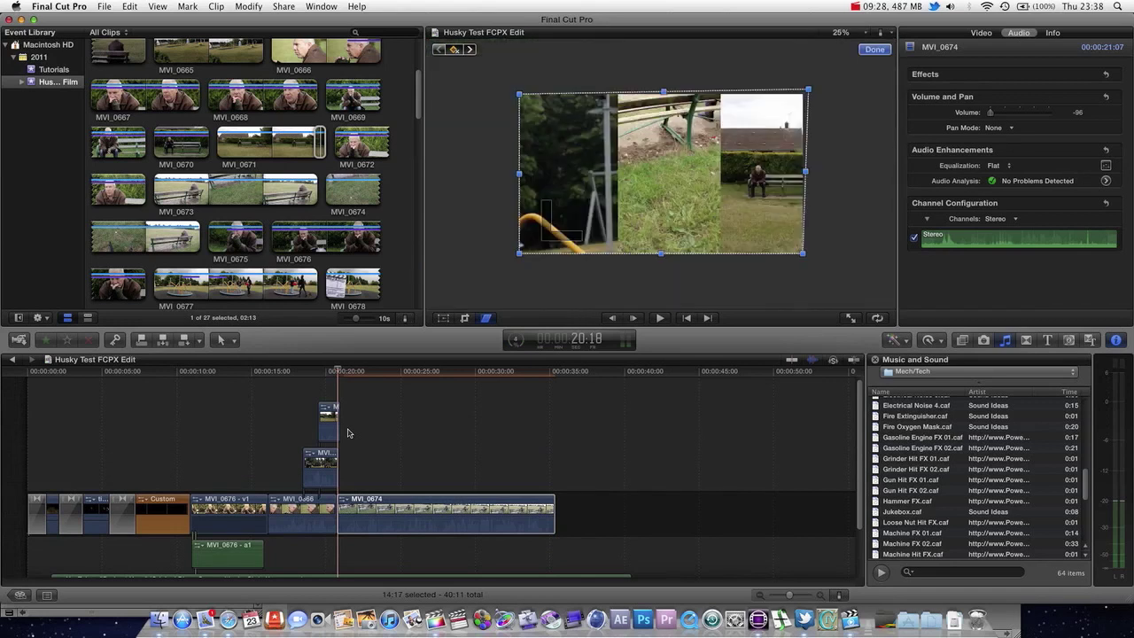
key(super+equal)
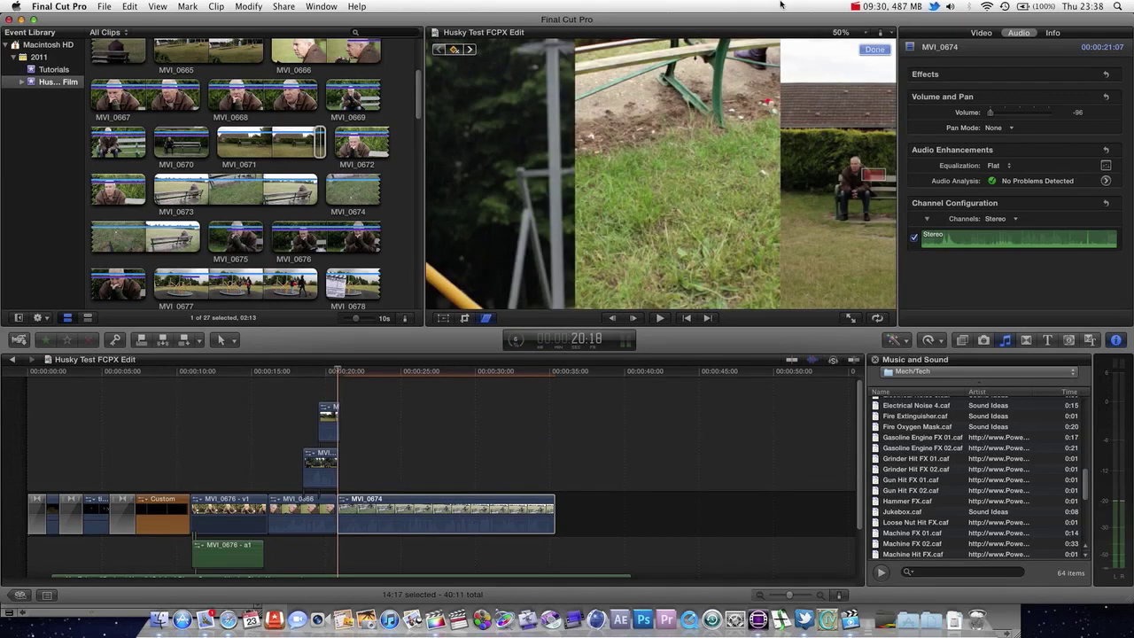
click(846, 32)
click(840, 50)
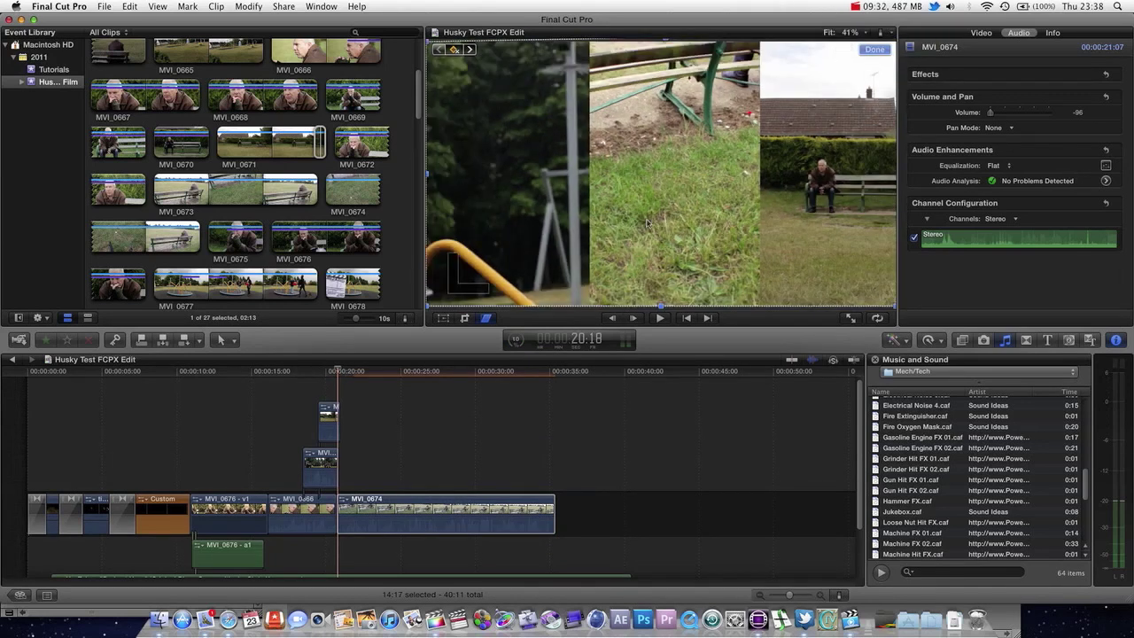
Step: Zoom the timeline in with Cmd+= and scroll to frame the stacked clips
click(473, 397)
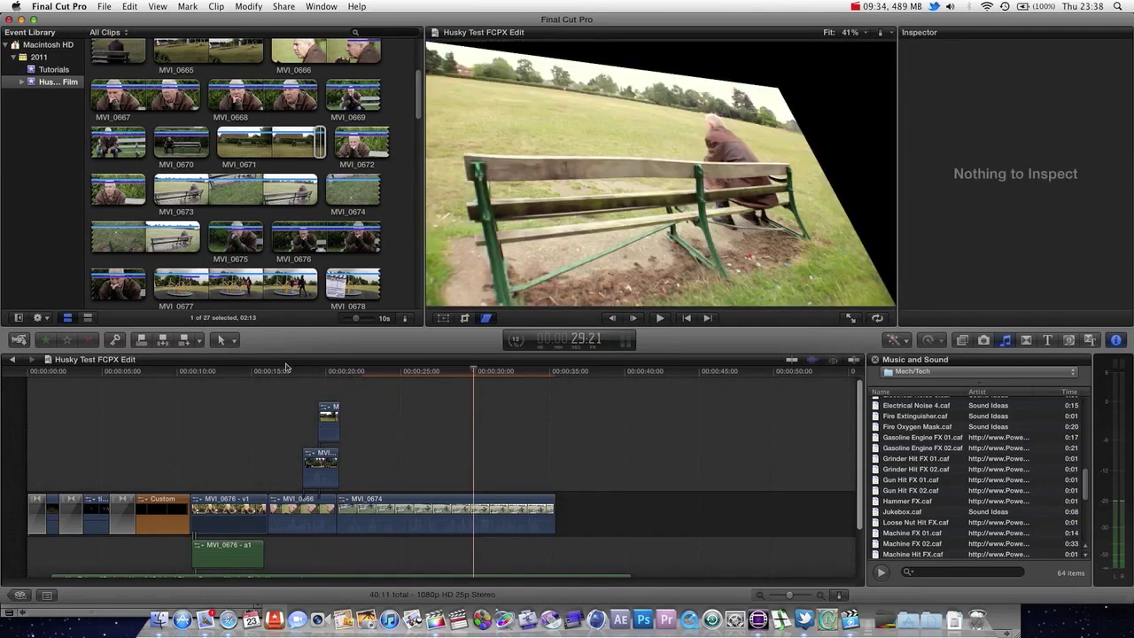
key(super+equal)
key(super+equal)
scroll(493, 446, left, 15)
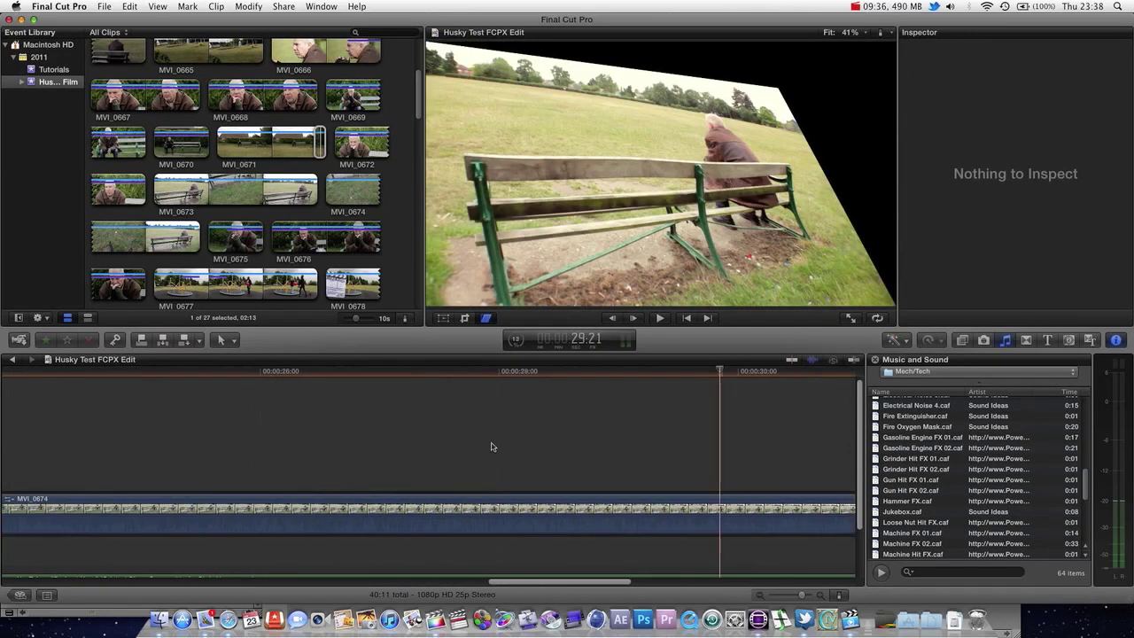
scroll(470, 436, right, 4)
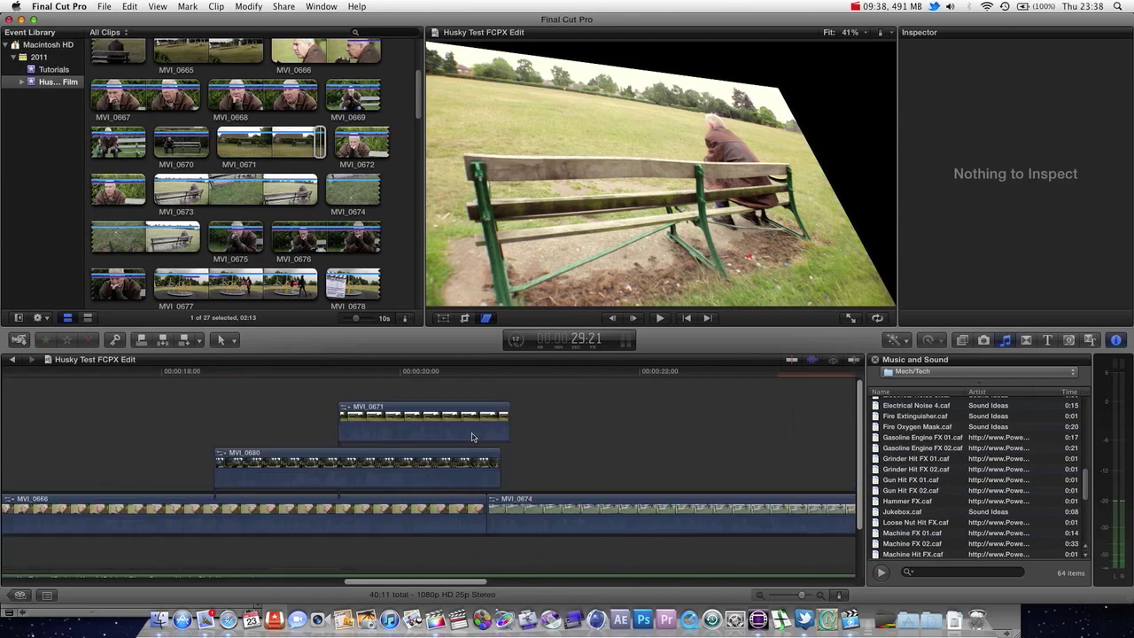
Step: Trim the ends of MVI_0671 and MVI_0680 back to the MVI_0674 start at 20:18, then scrub to check
drag(504, 412, 485, 412)
click(497, 372)
drag(496, 372, 488, 374)
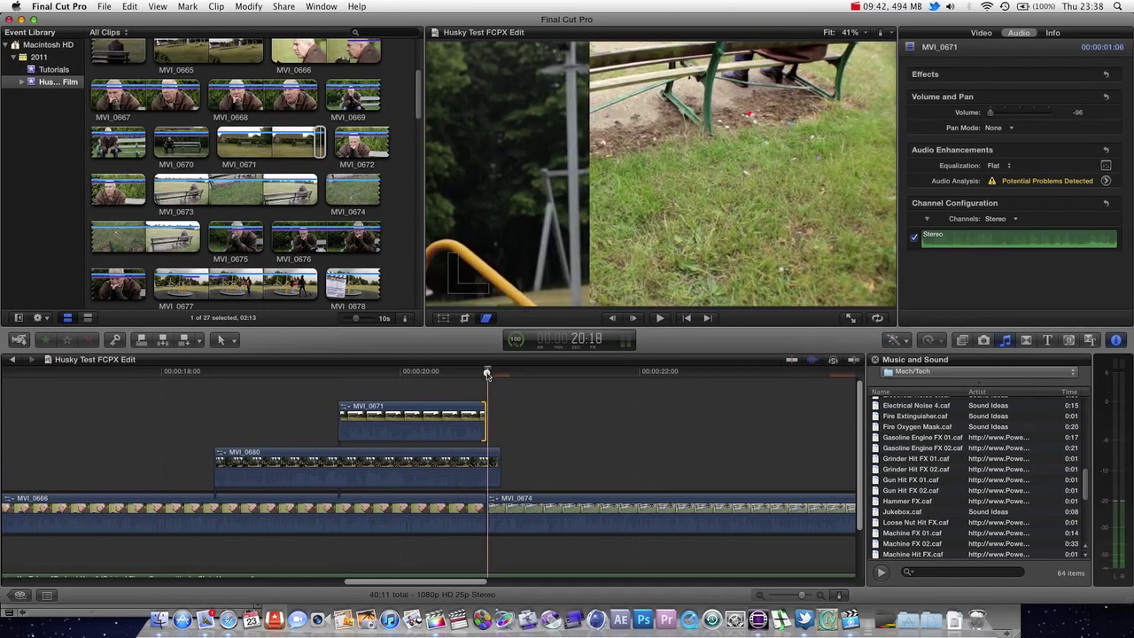
drag(499, 449, 484, 453)
drag(467, 371, 508, 512)
click(483, 413)
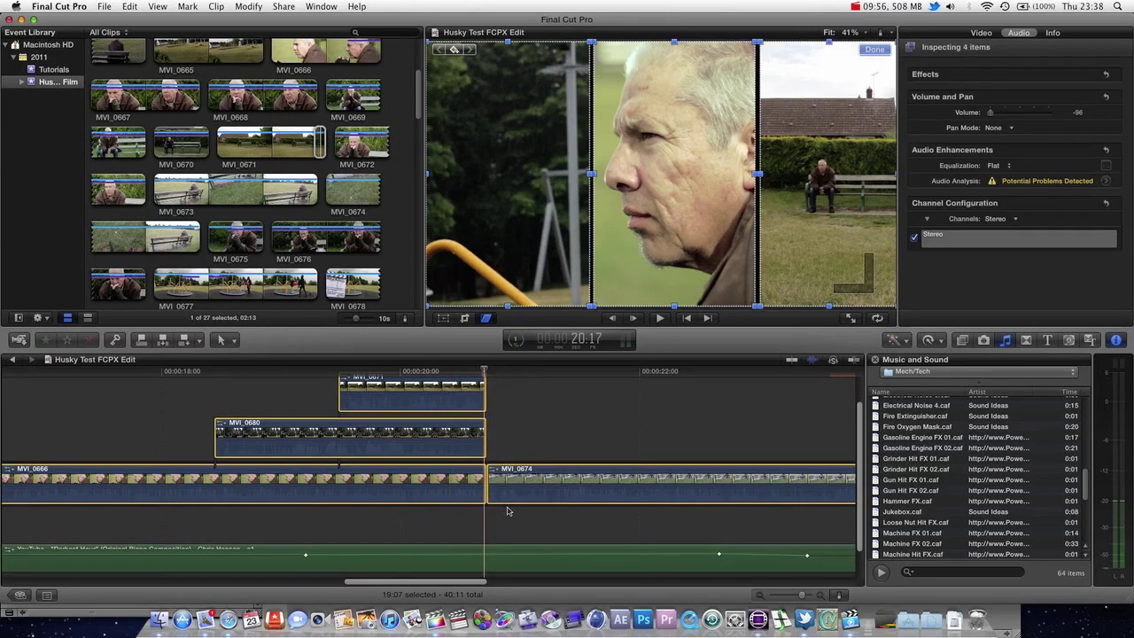
Step: Drag Cross Dissolve from the Transitions browser onto the MVI_0666/MVI_0674 edit and the stacked clips
click(1028, 341)
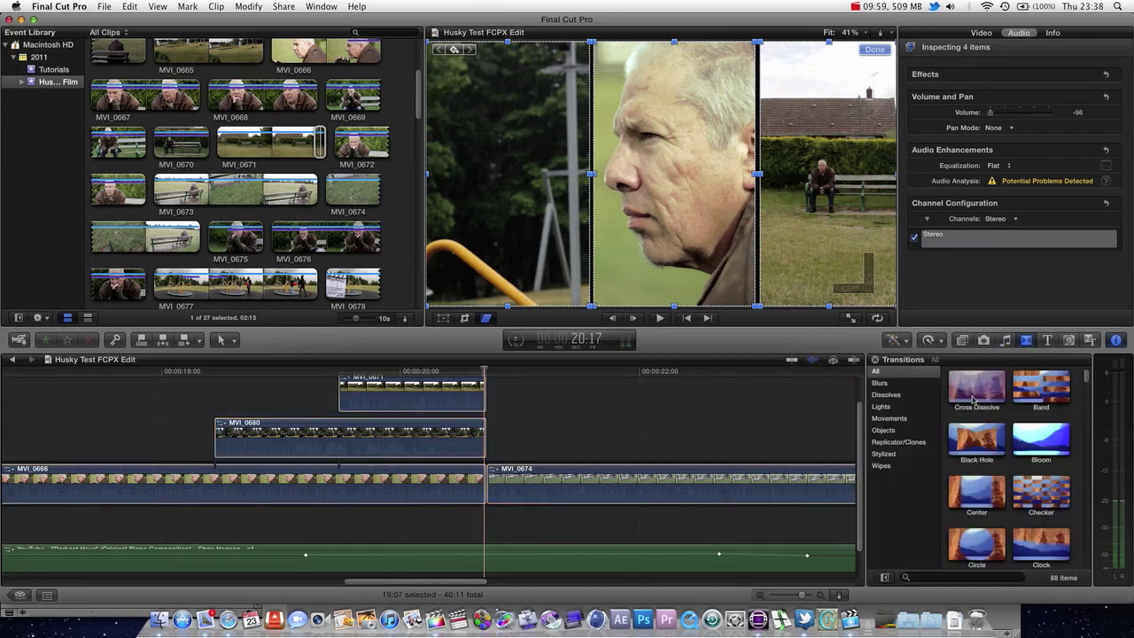
drag(974, 400, 510, 471)
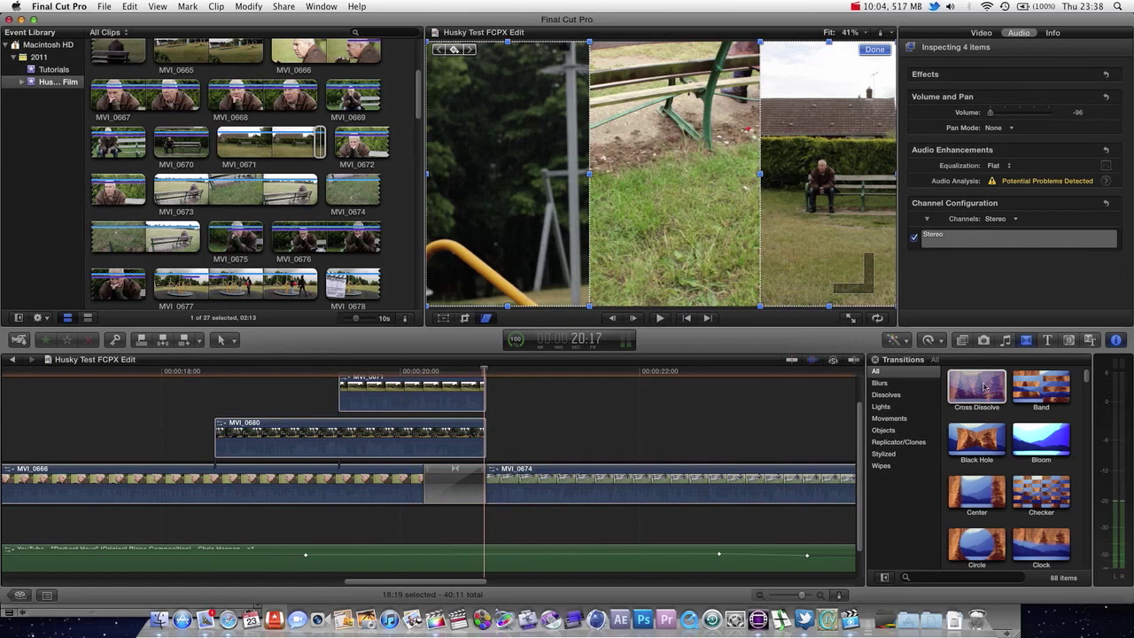
drag(985, 387, 496, 397)
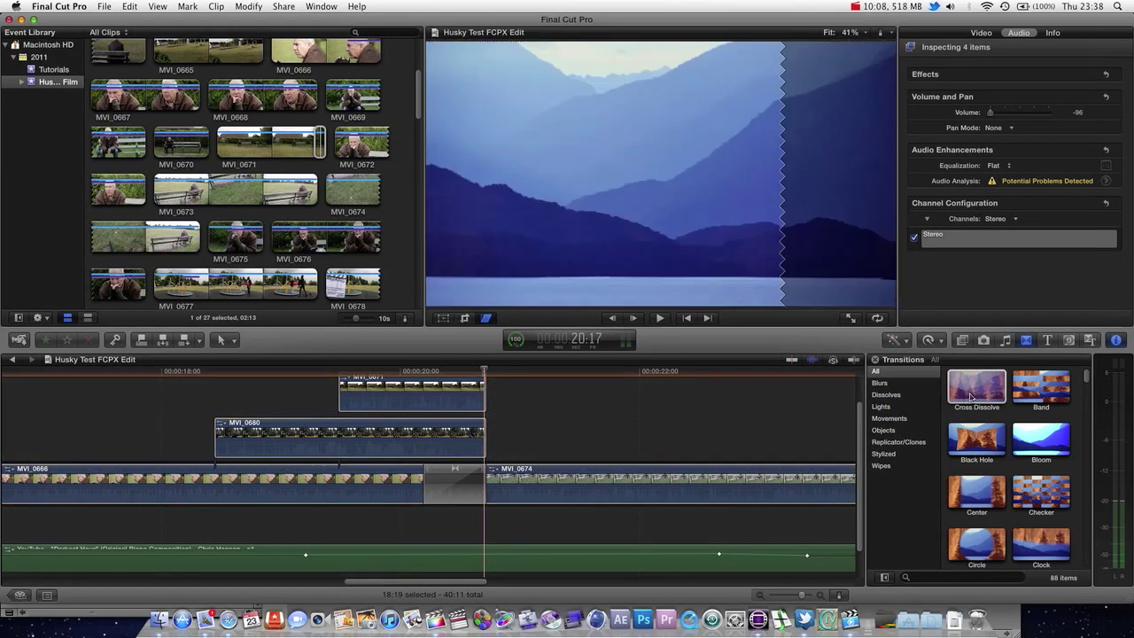
drag(975, 387, 483, 443)
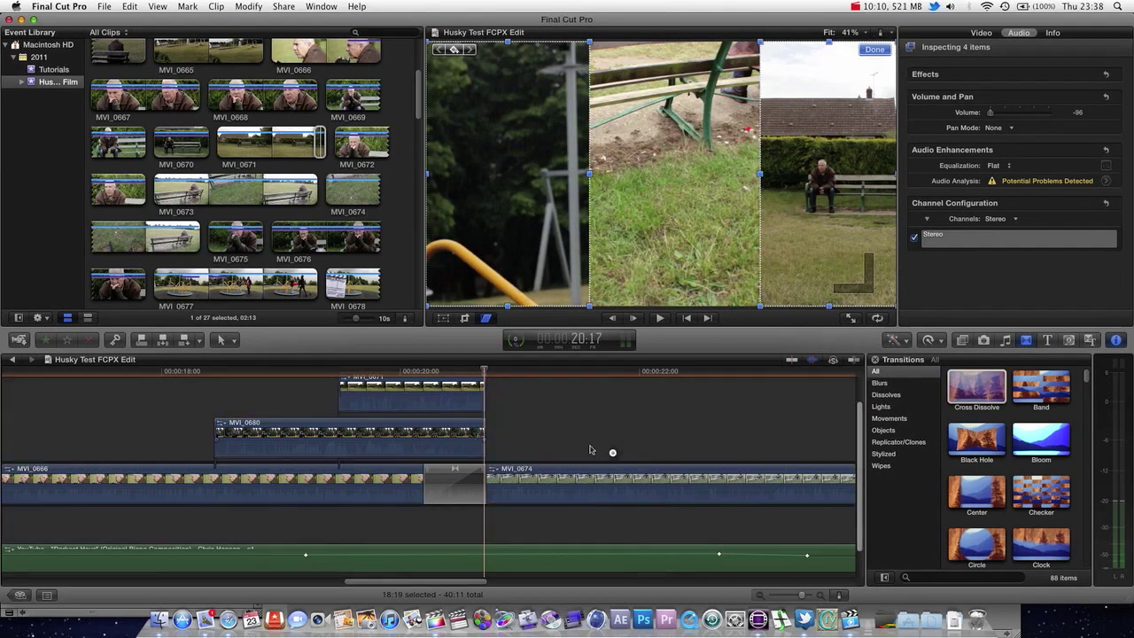
click(612, 447)
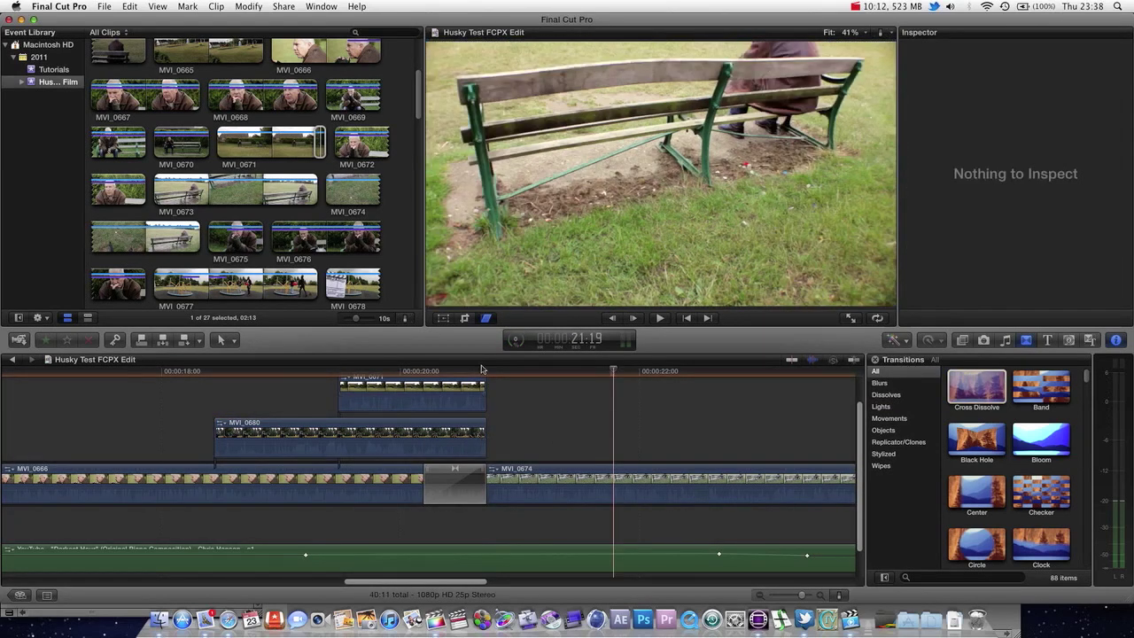
Step: Preview the cross dissolve, undo it, and scrub forward to the bench shot
click(473, 371)
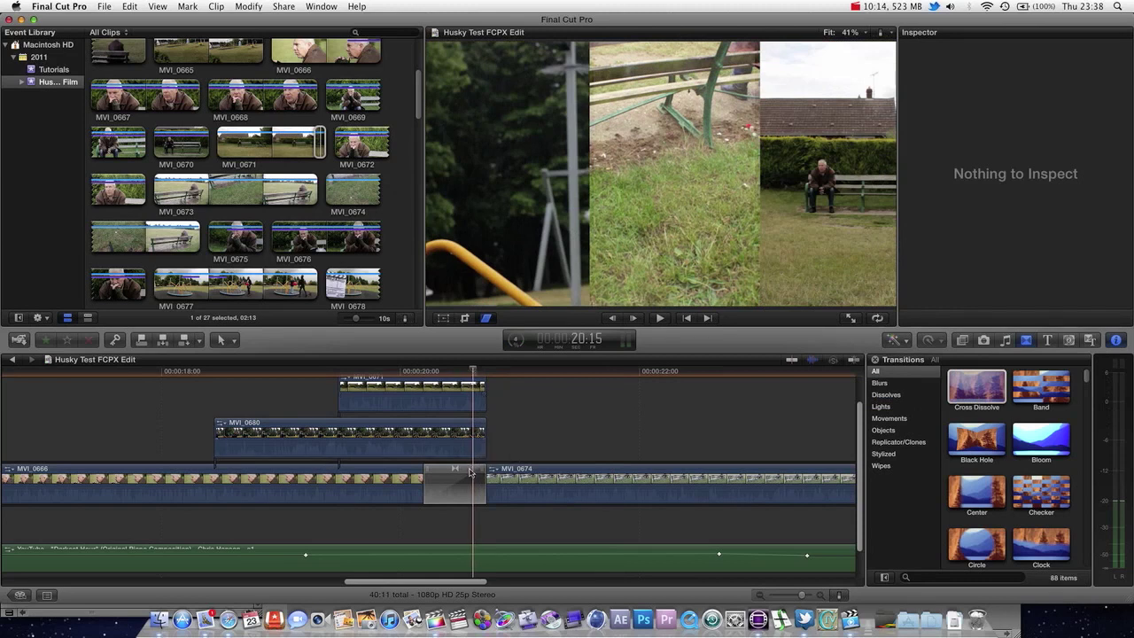
drag(467, 371, 490, 371)
click(455, 384)
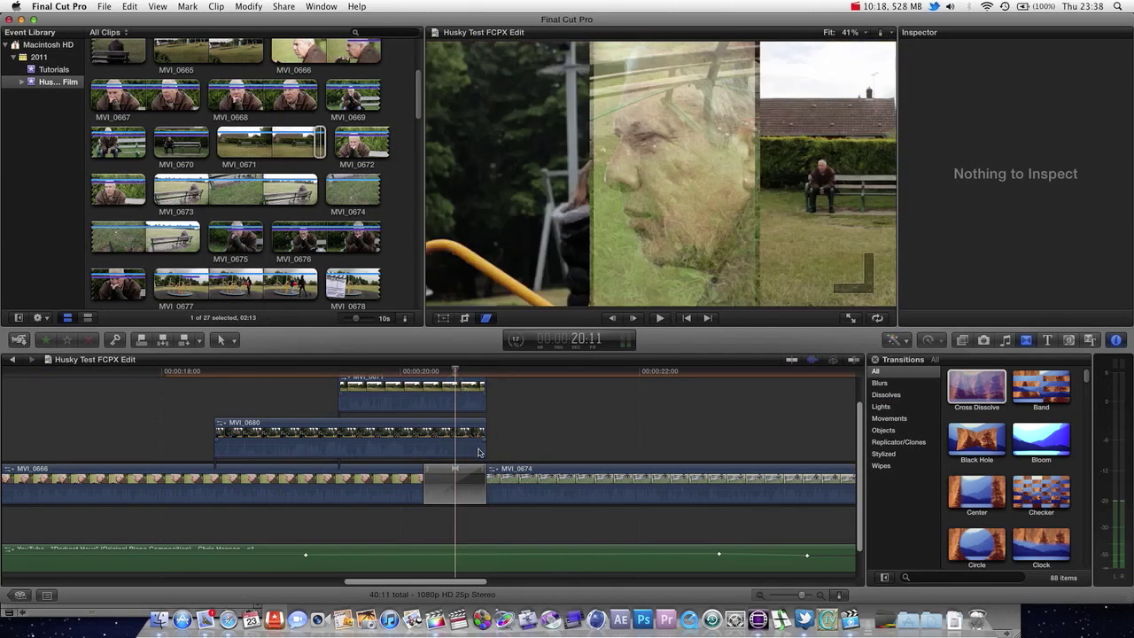
key(super+z)
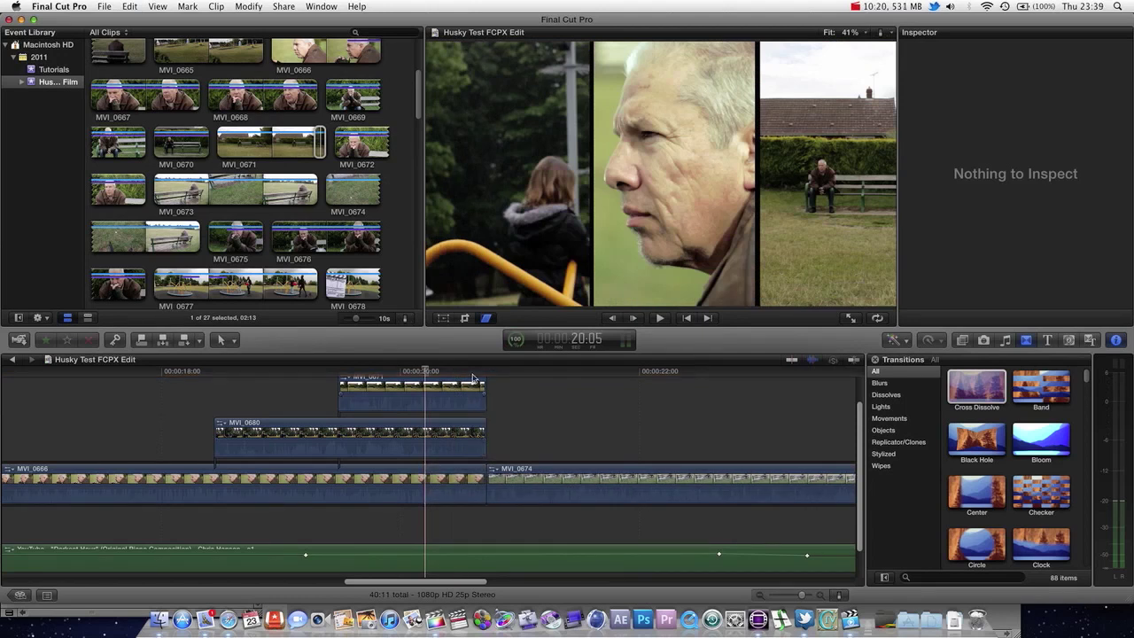
drag(473, 379, 626, 382)
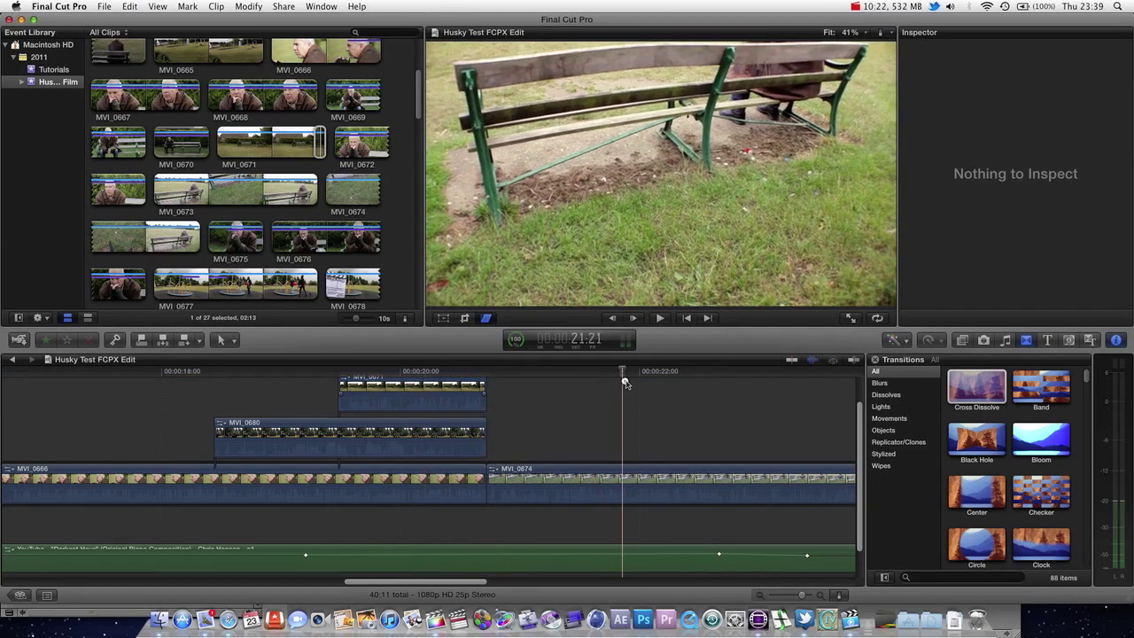
Step: Play the sequence, zoom the timeline out to see all clips, exit distort mode and select MVI_0674
key(space)
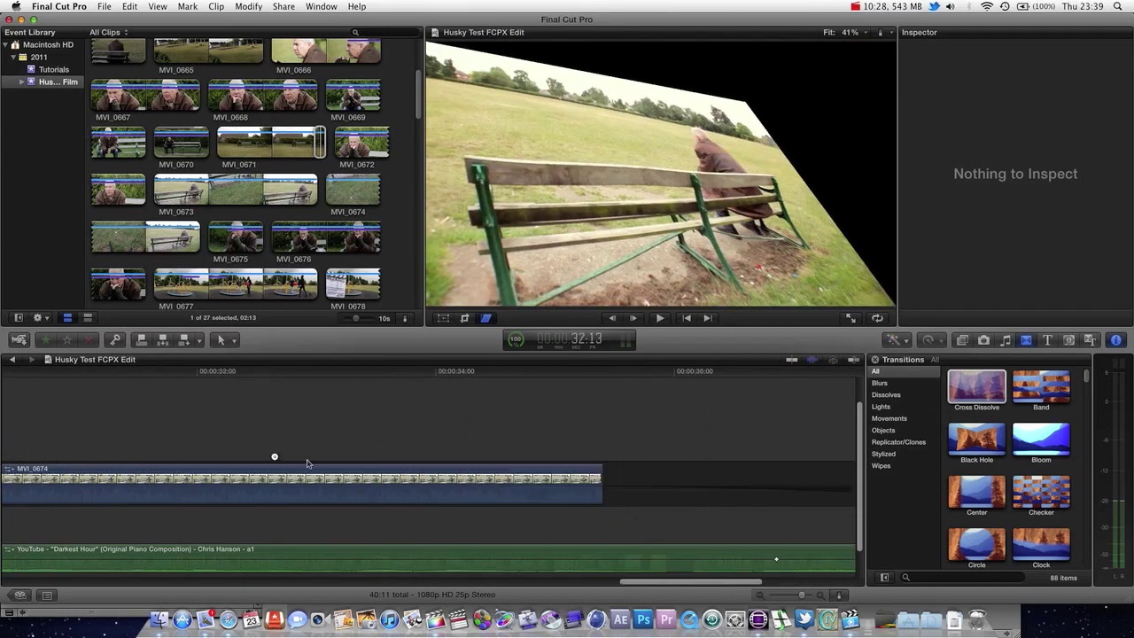
click(308, 462)
key(super+minus)
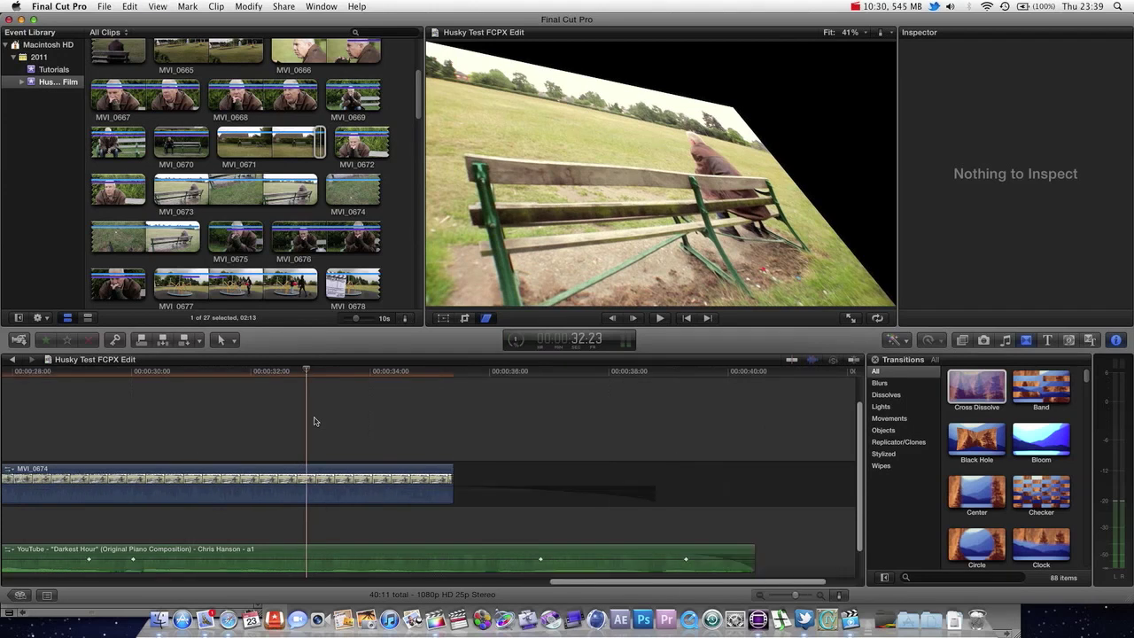
key(super+minus)
key(super+minus)
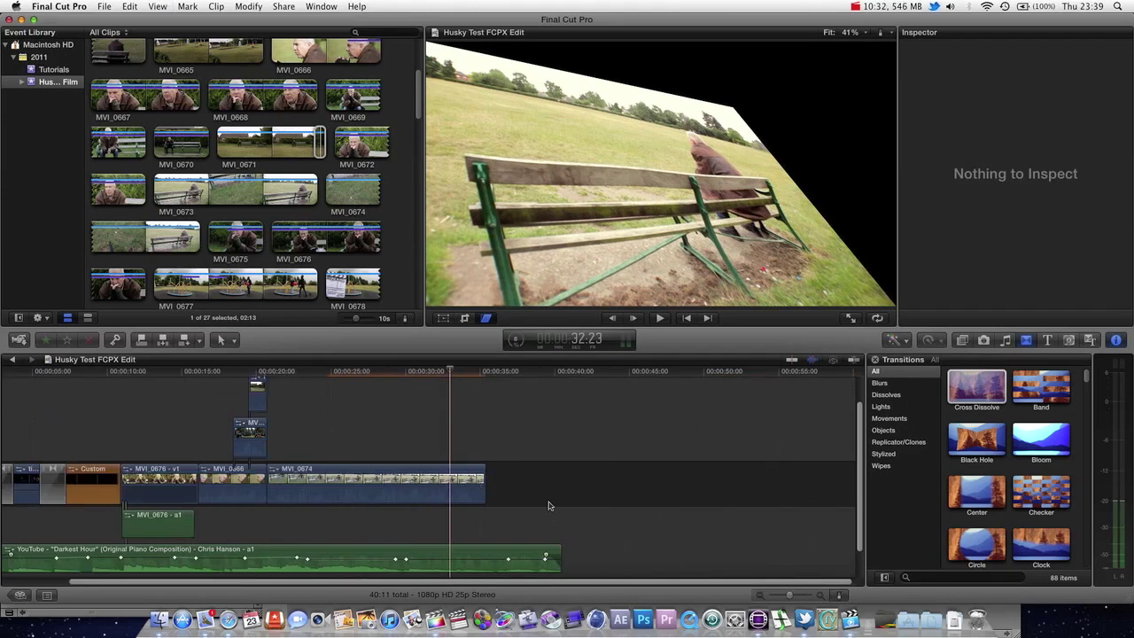
click(486, 318)
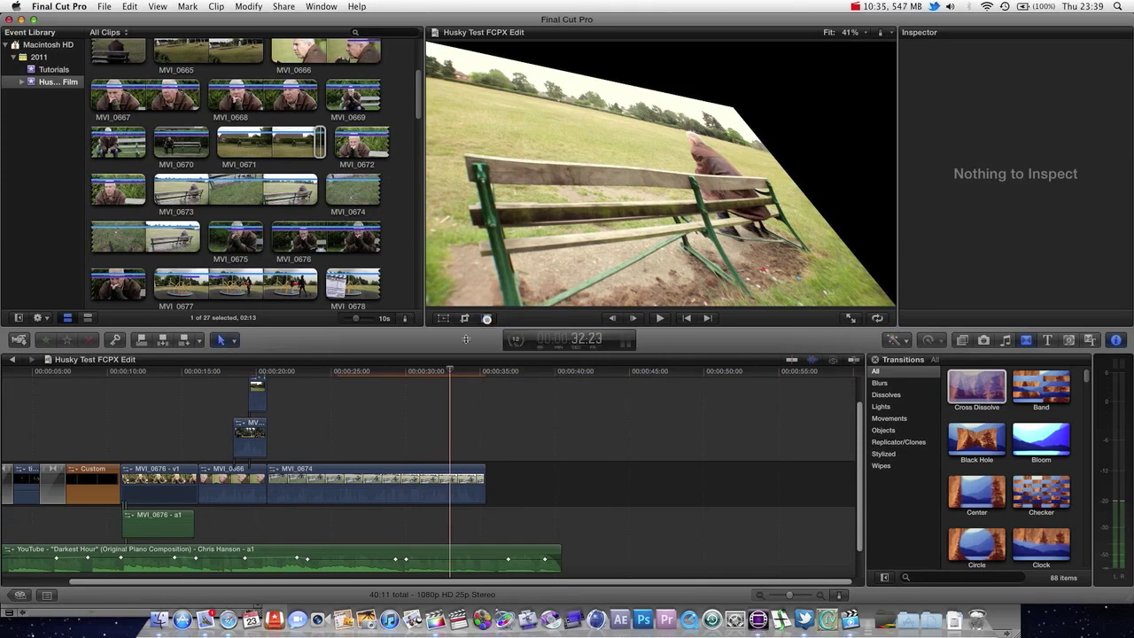
click(417, 470)
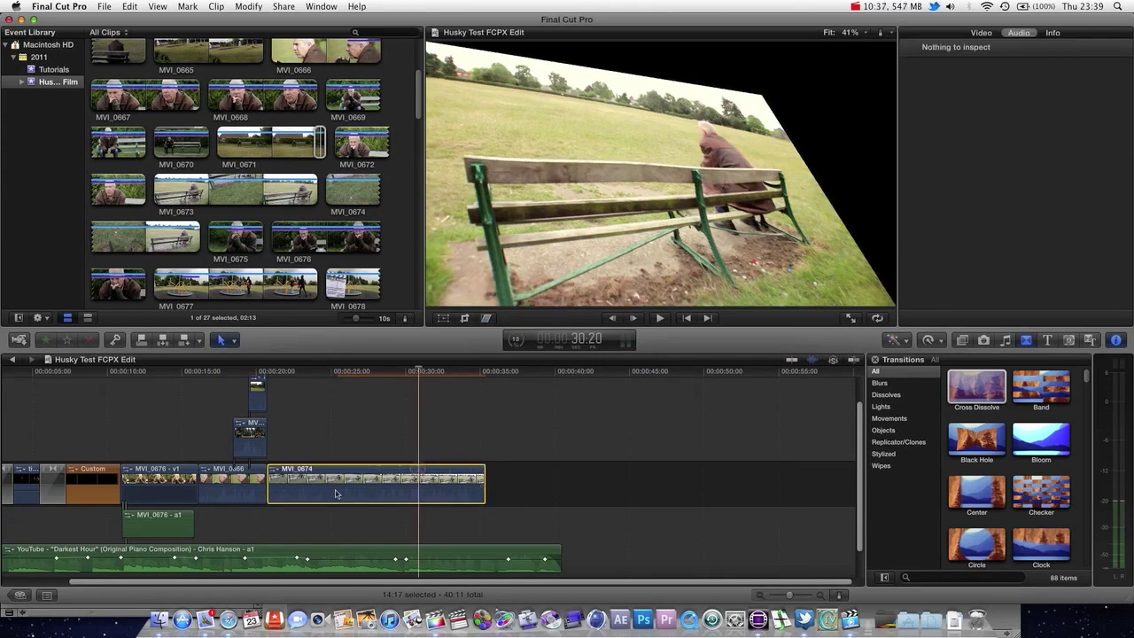
Step: In the Inspector's Video tab, toggle Distort off and back on to compare the skewed bench shot
click(980, 33)
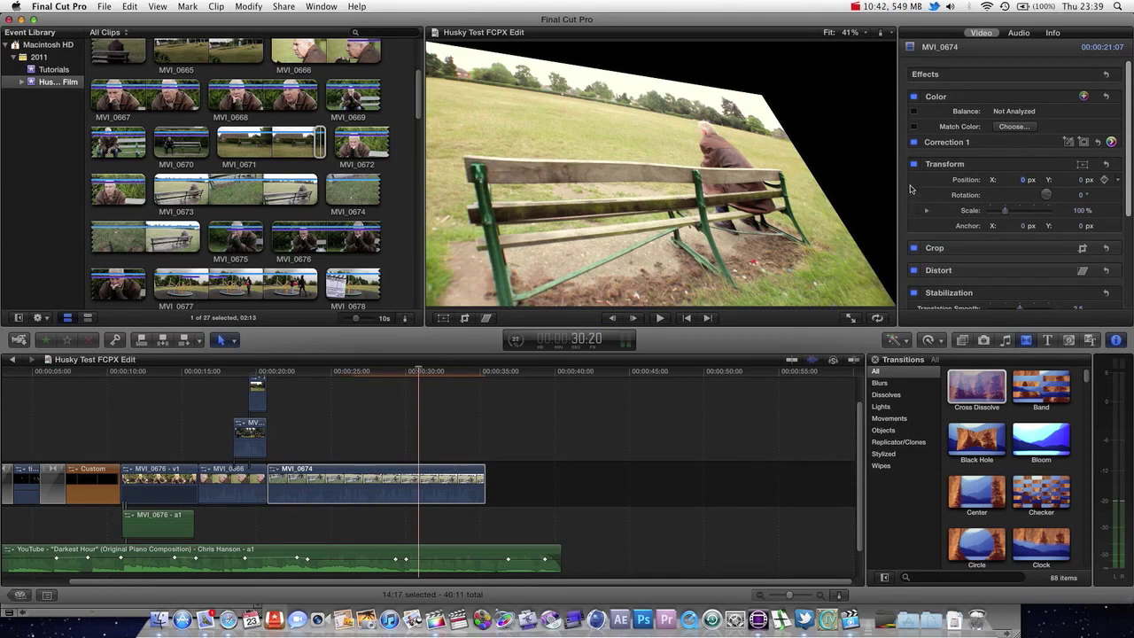
scroll(910, 230, down, 1)
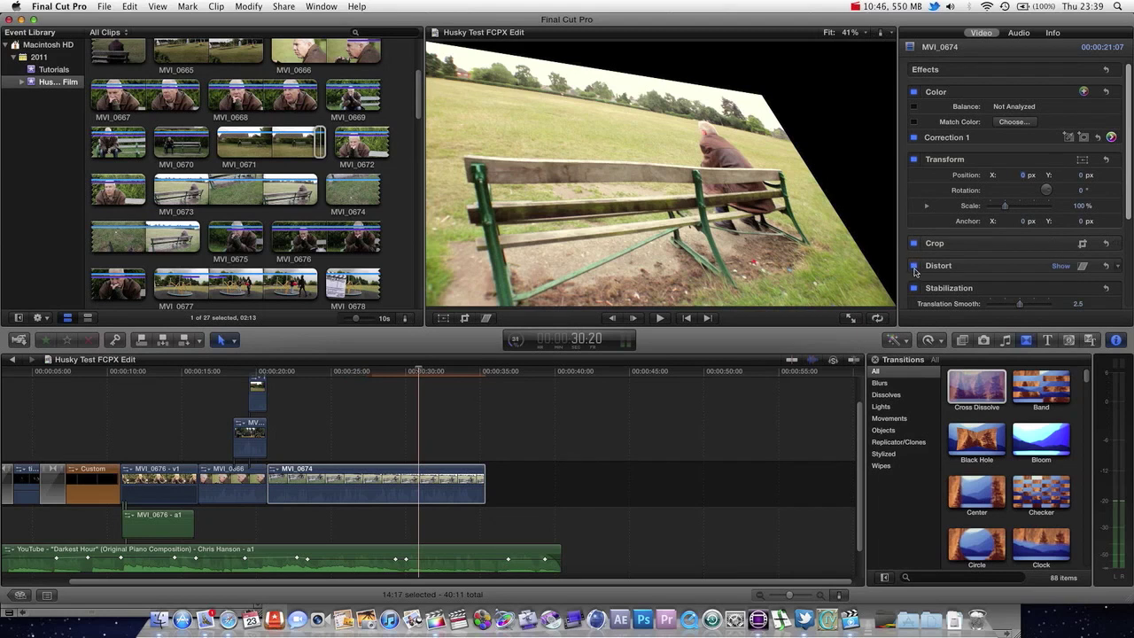
click(916, 269)
click(350, 367)
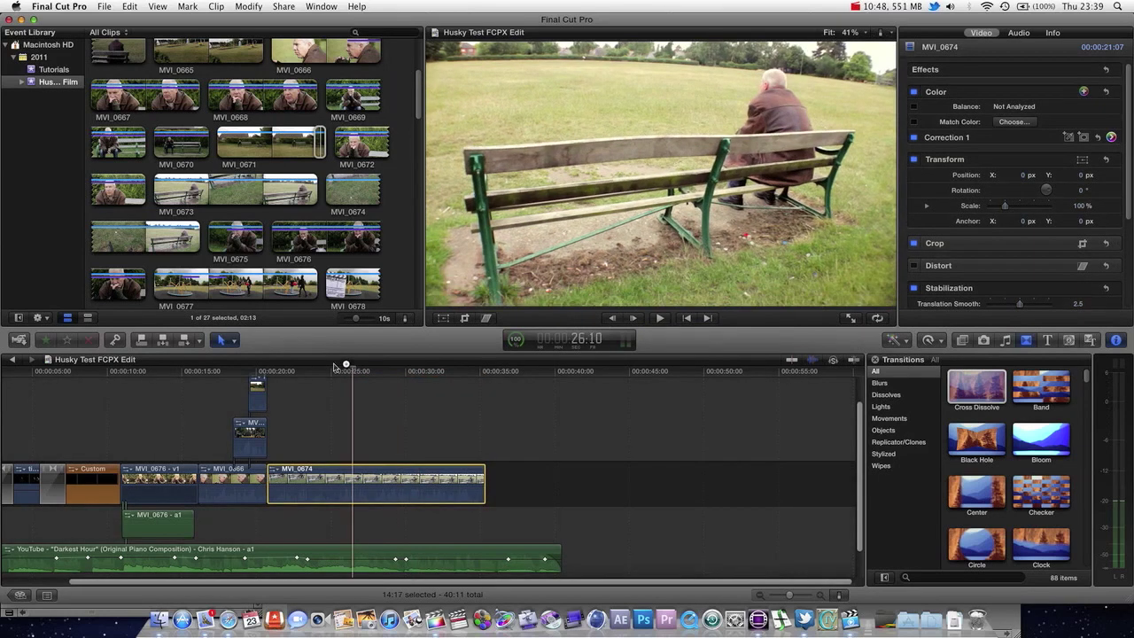
click(316, 367)
click(915, 270)
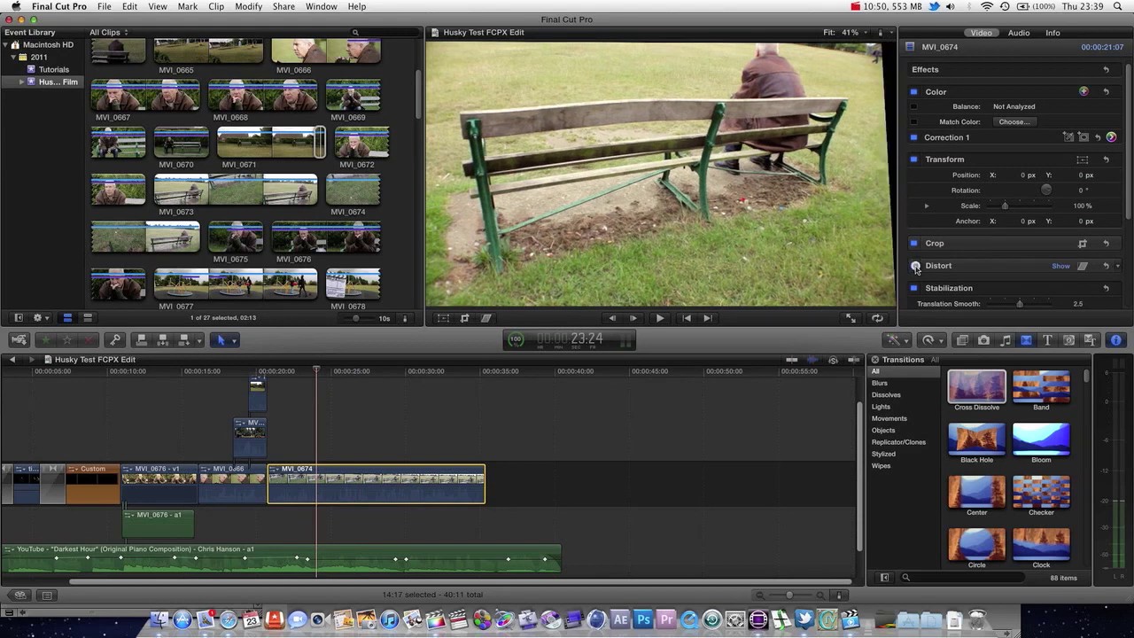
click(298, 371)
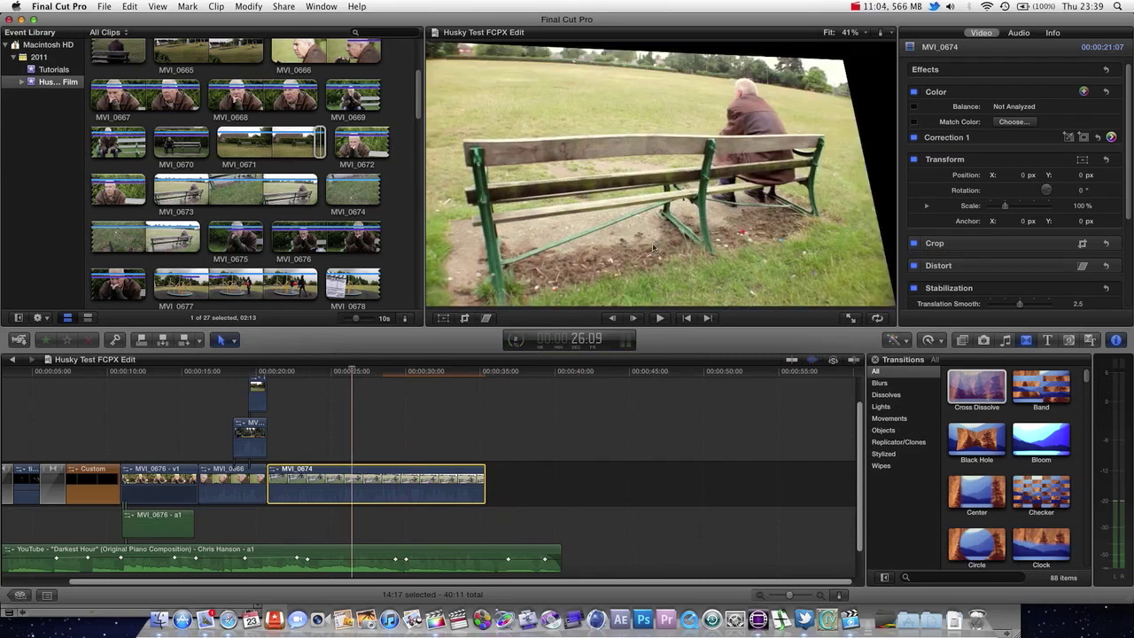
click(251, 375)
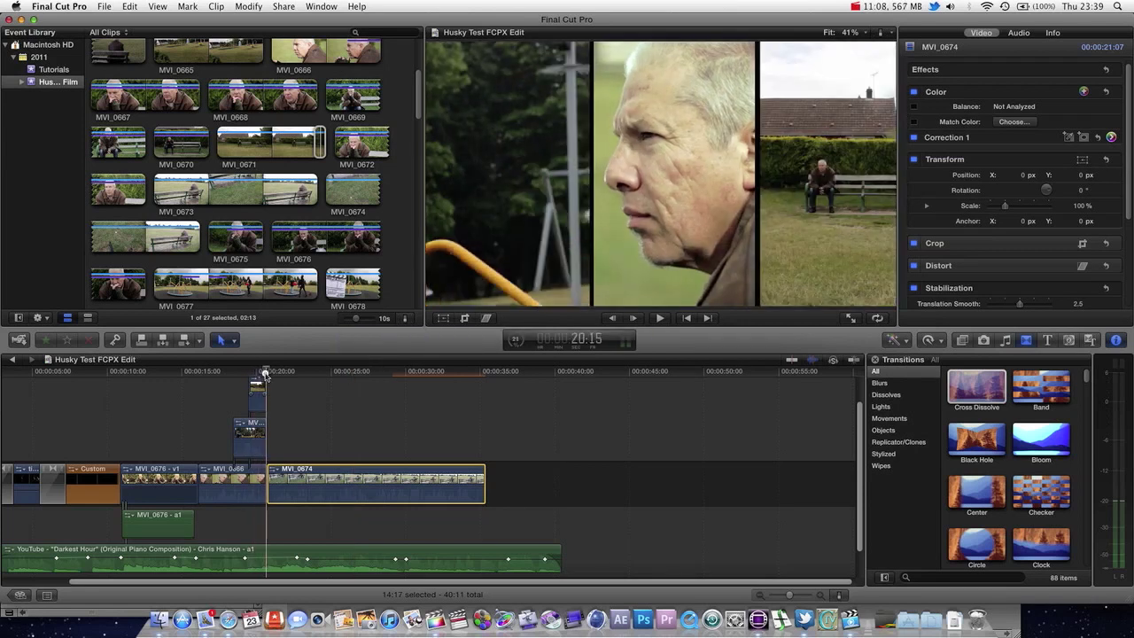
drag(255, 375, 244, 375)
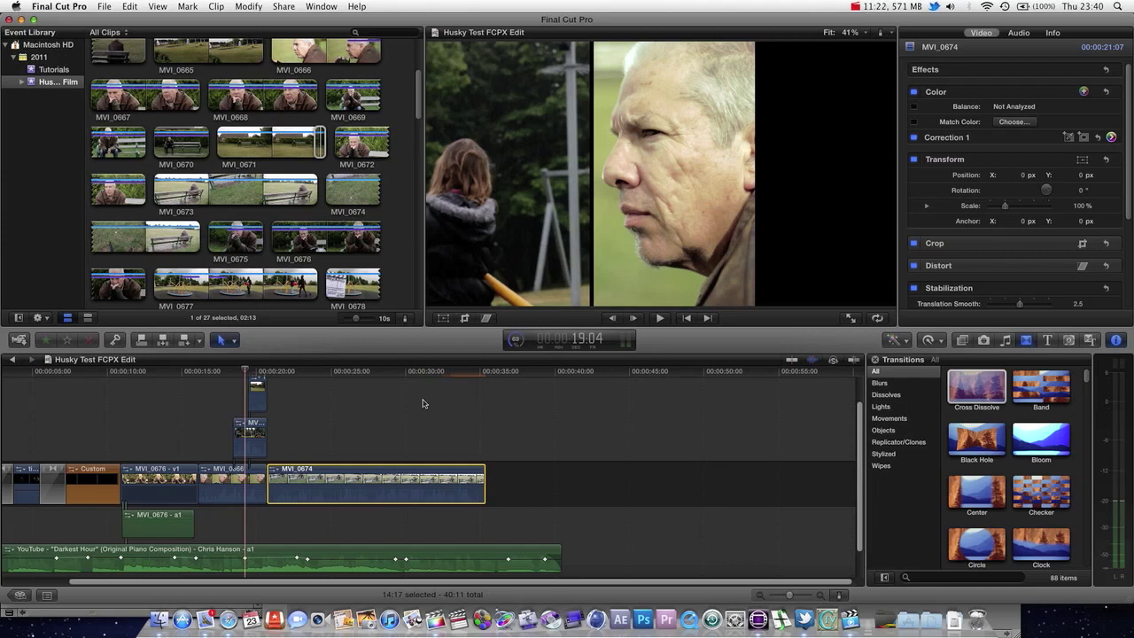
Step: Check rendering progress in Background Tasks (Cmd+9), close it, and play the sequence
key(super+9)
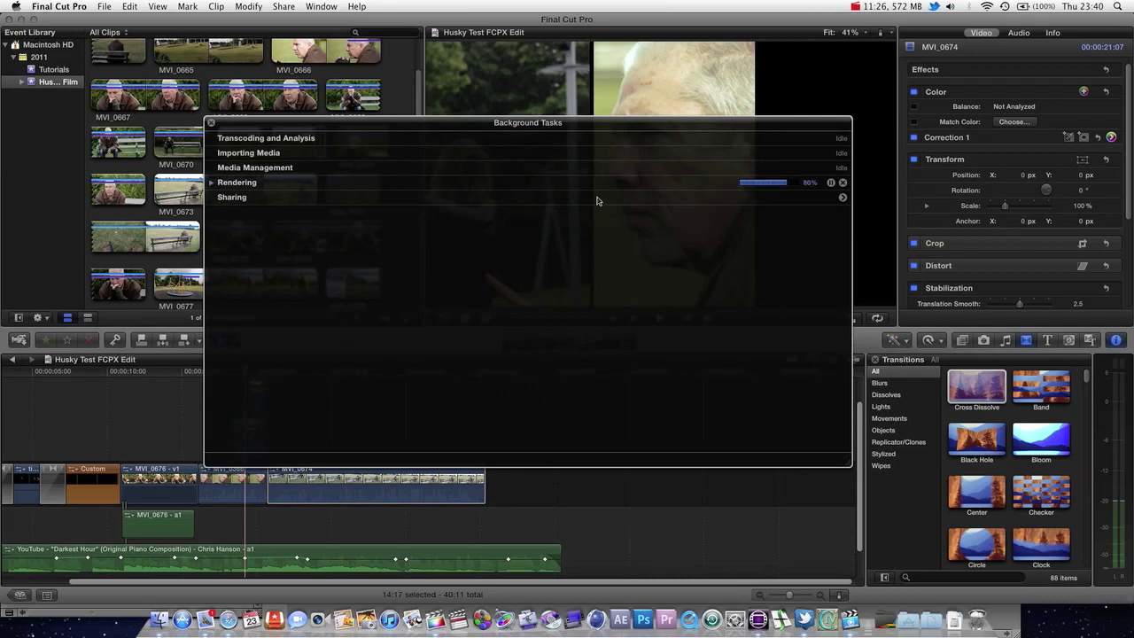
click(210, 184)
click(210, 125)
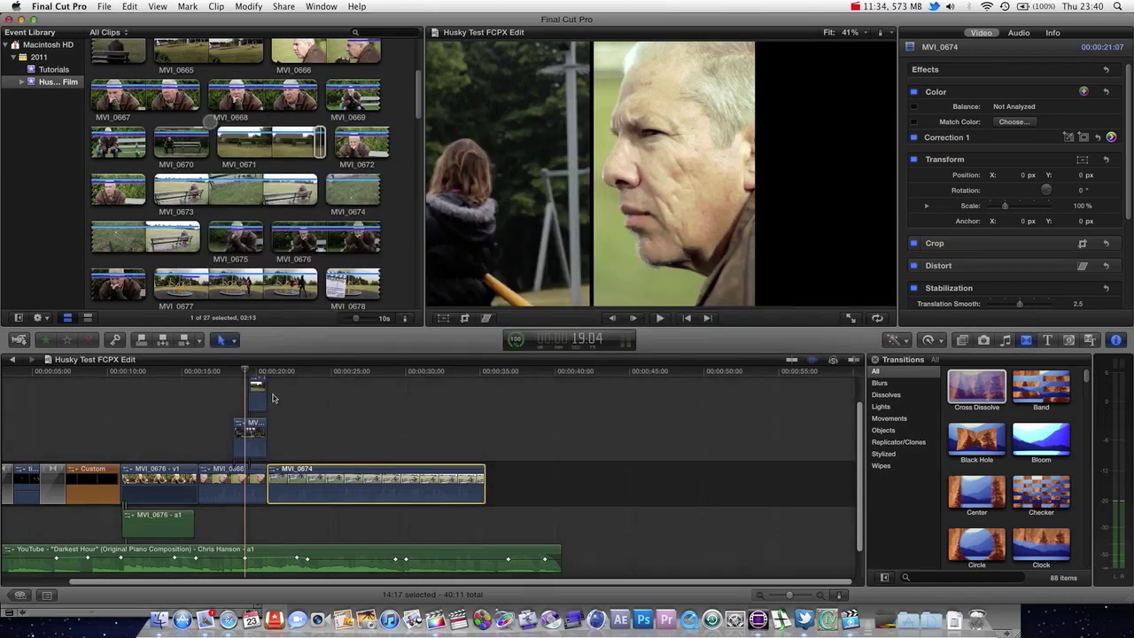
key(space)
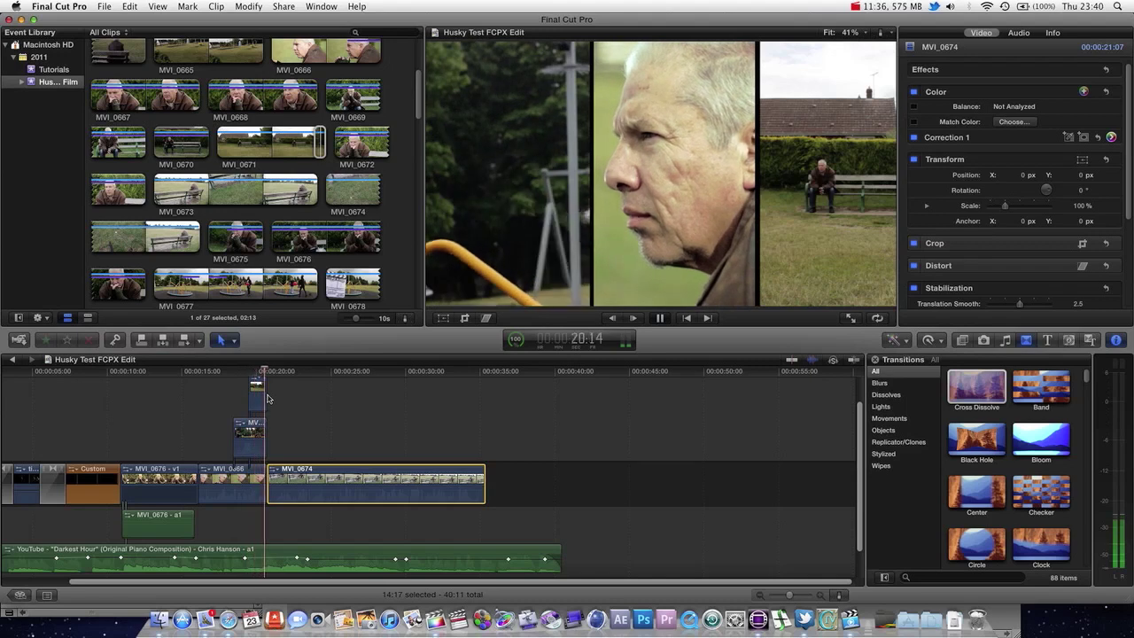